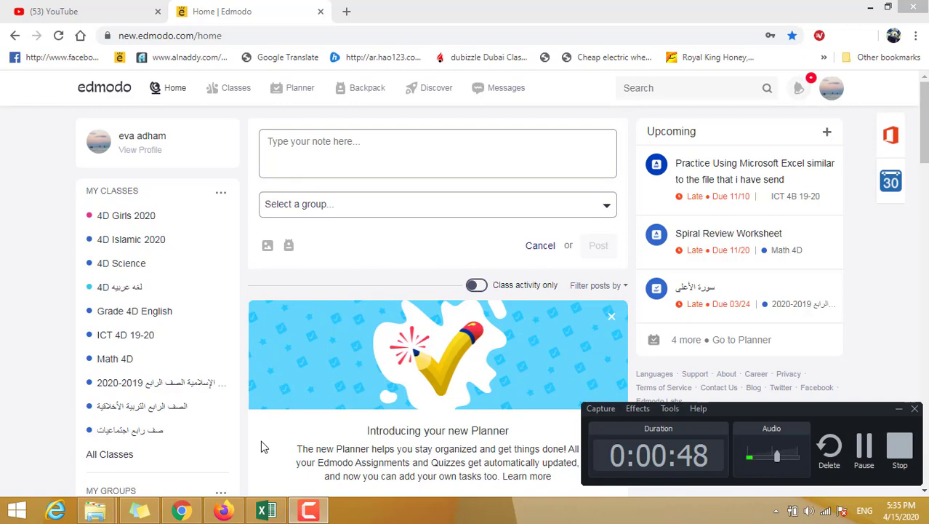
Step: Open the ICT 4D 19-20 class and read through the "4th Period Online Grade 4 - Observing Behavior" assignment post
click(899, 409)
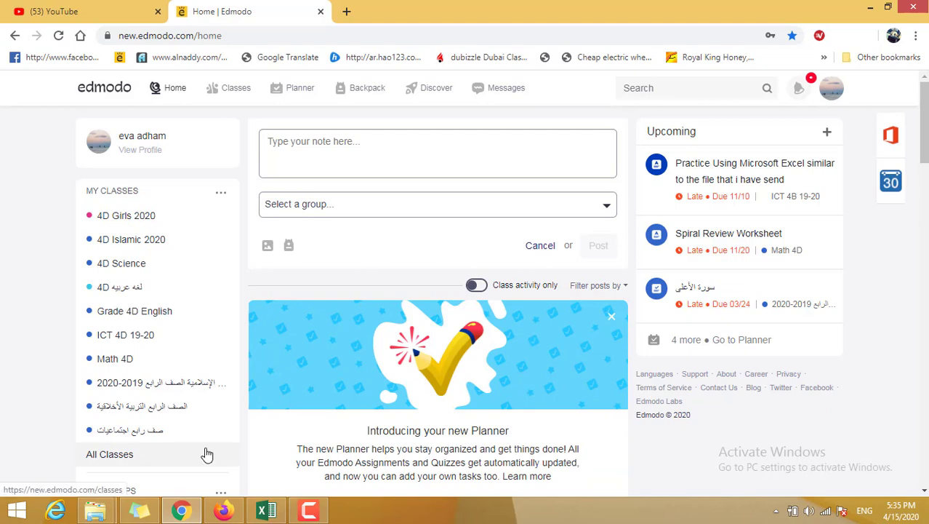
scroll(208, 455, down, 2)
scroll(207, 455, up, 2)
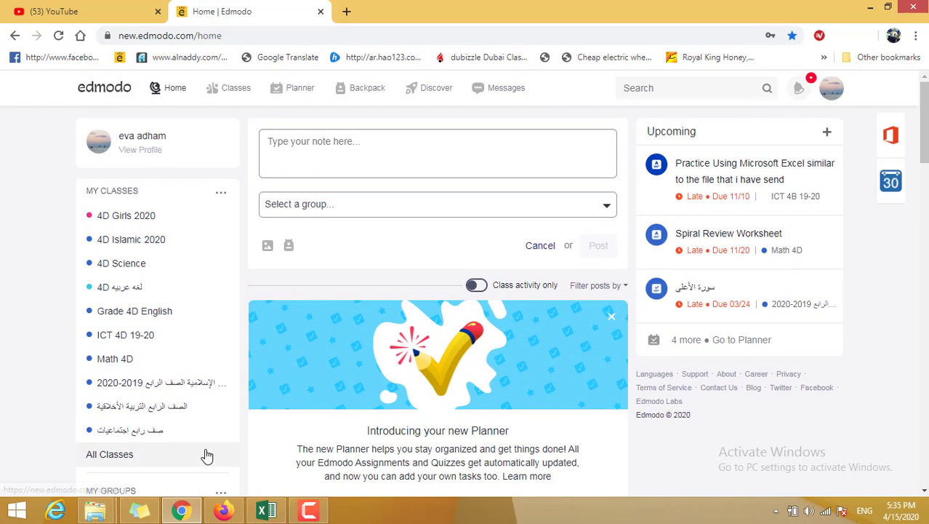
click(151, 344)
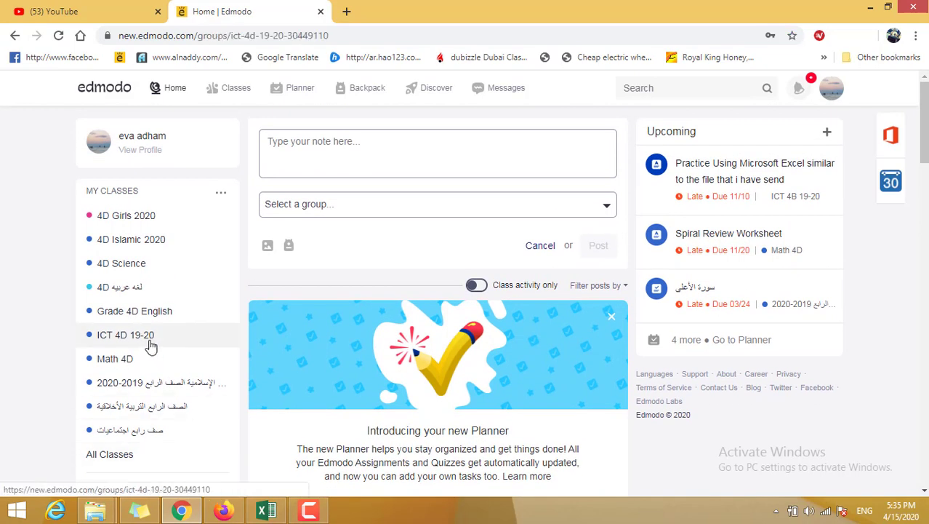
scroll(336, 401, down, 3)
scroll(337, 401, down, 15)
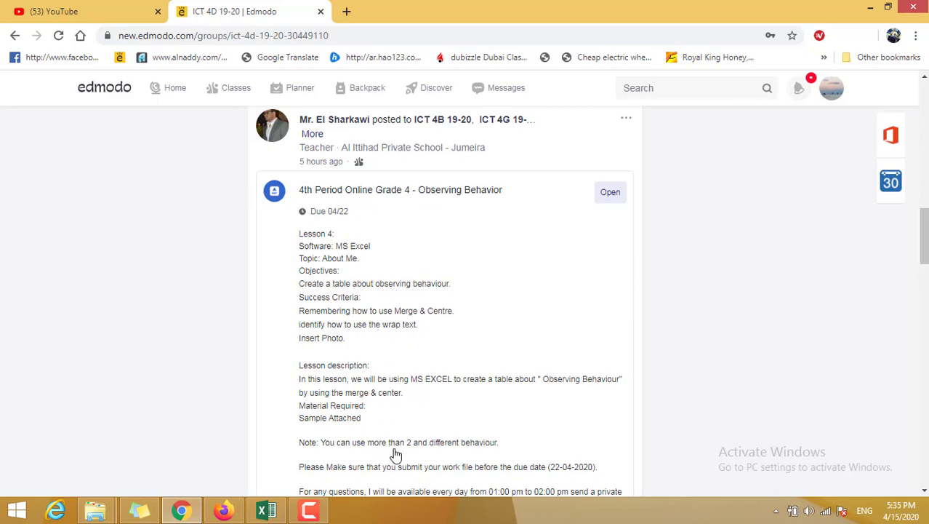
scroll(397, 453, down, 1)
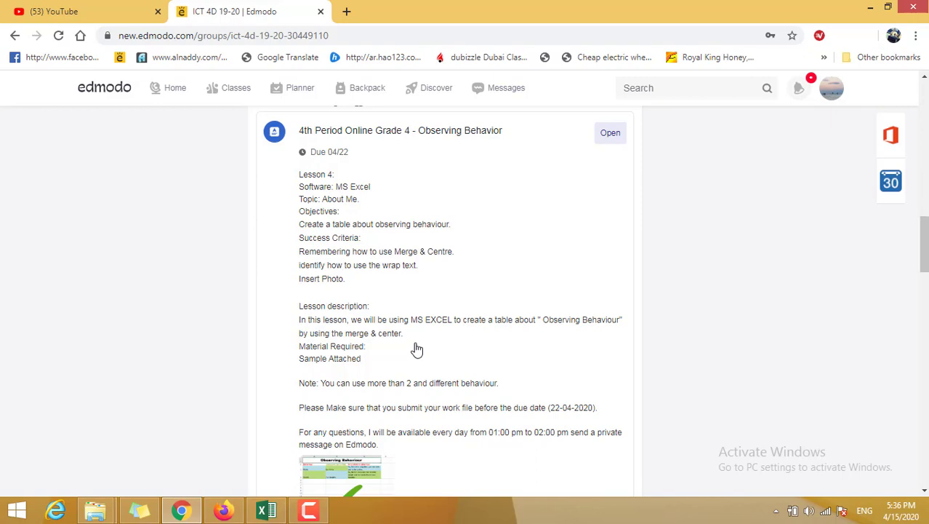
scroll(416, 350, down, 3)
scroll(415, 353, up, 3)
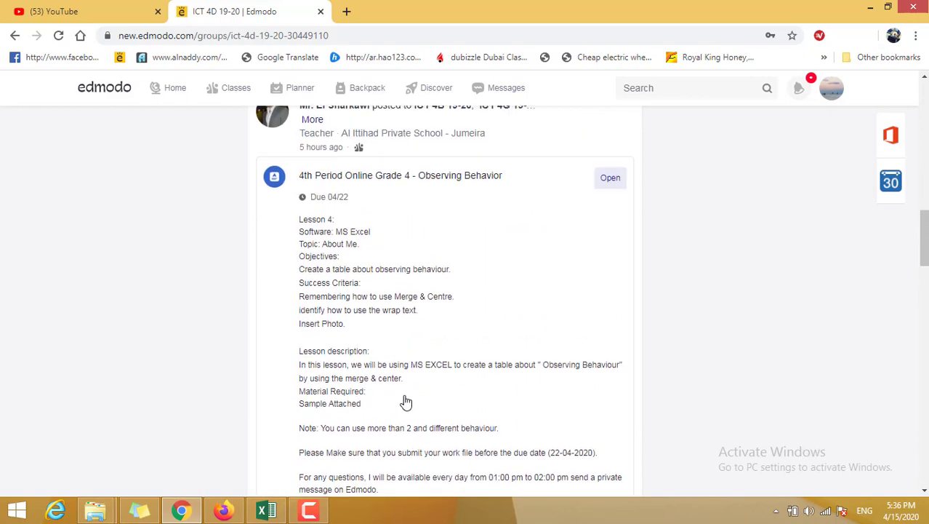
scroll(404, 403, down, 2)
Step: View the sample picture attached to the Observing Behavior post, close it, and open the assignment's turn-in page
click(360, 431)
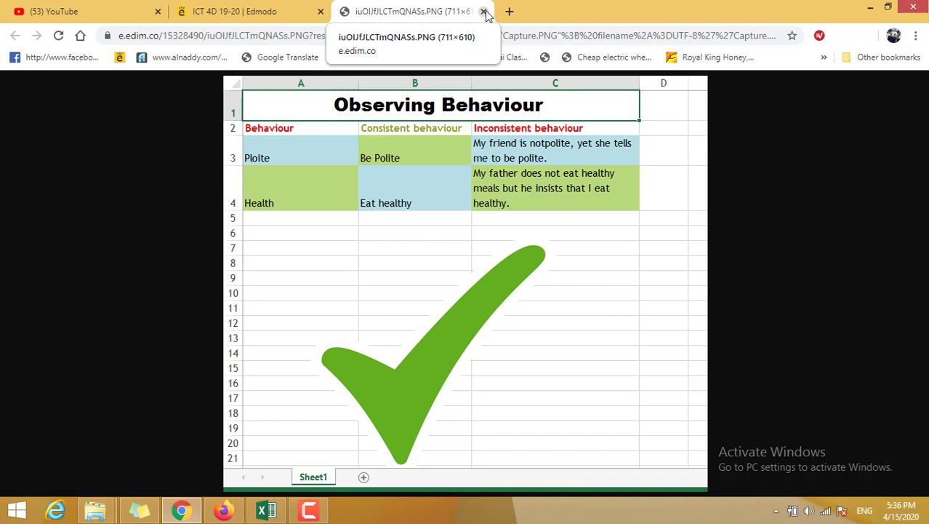
click(483, 11)
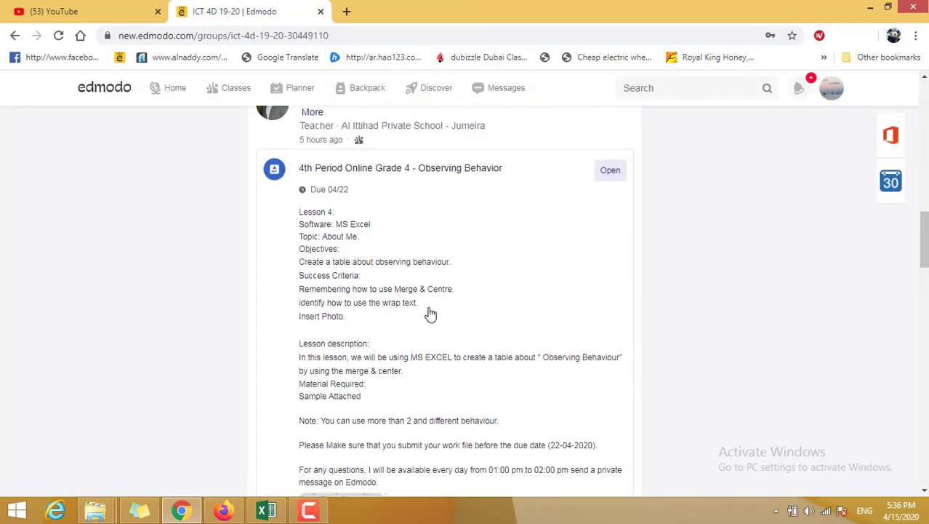
scroll(431, 313, up, 1)
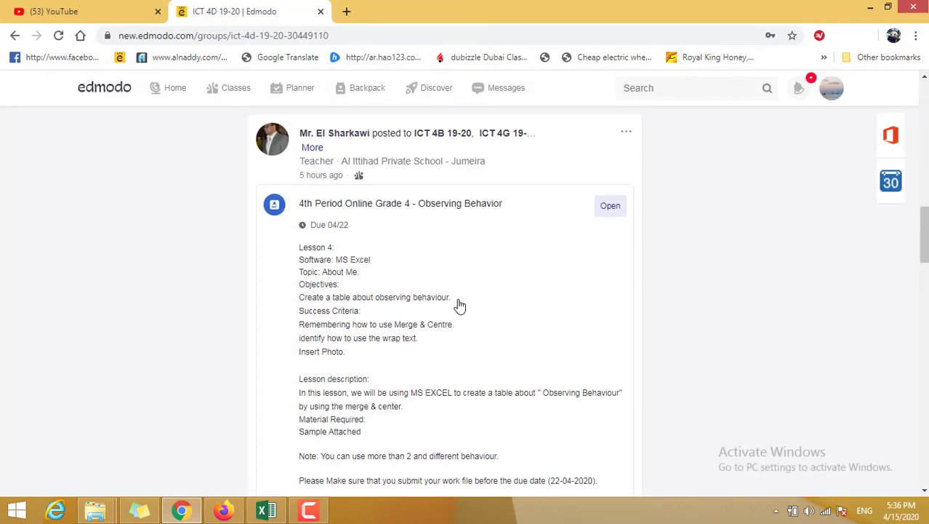
click(610, 207)
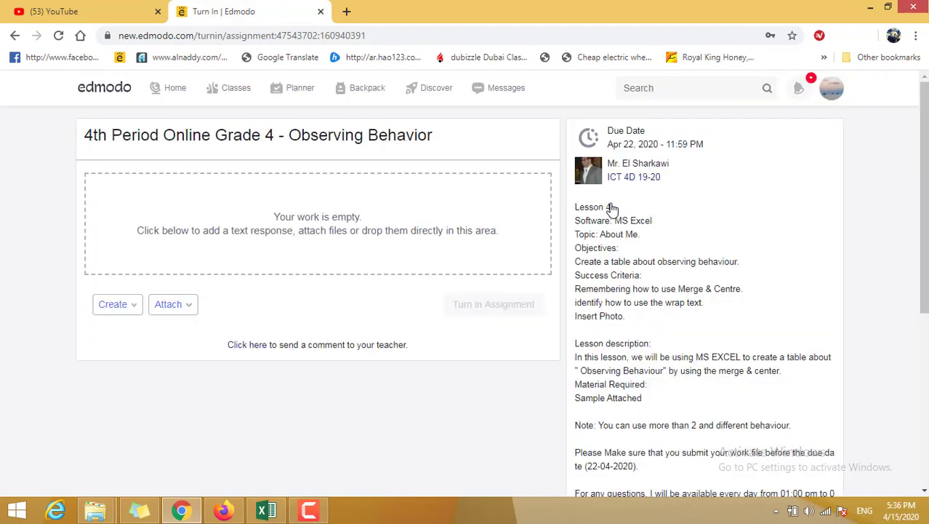
Step: Attach the Observing Behaviour Excel file from the student's folder in Documents to the assignment
click(182, 307)
click(186, 337)
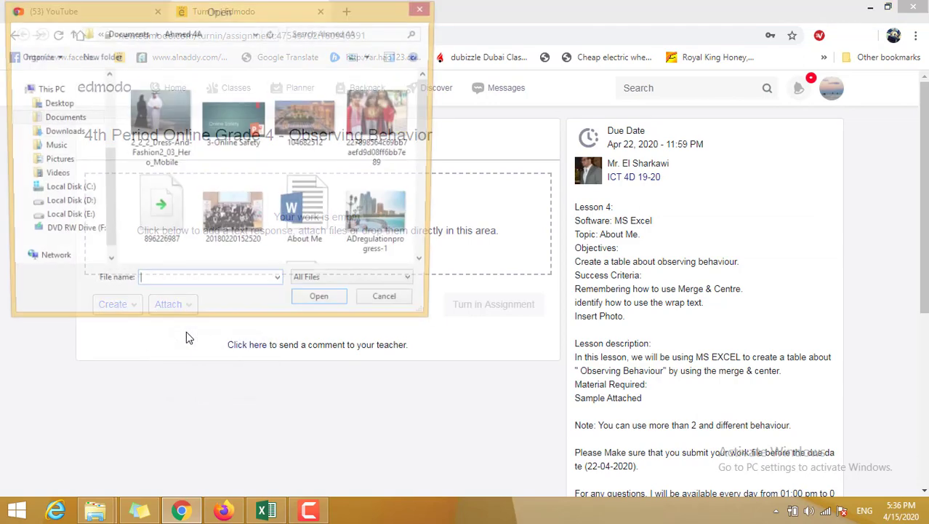
click(64, 118)
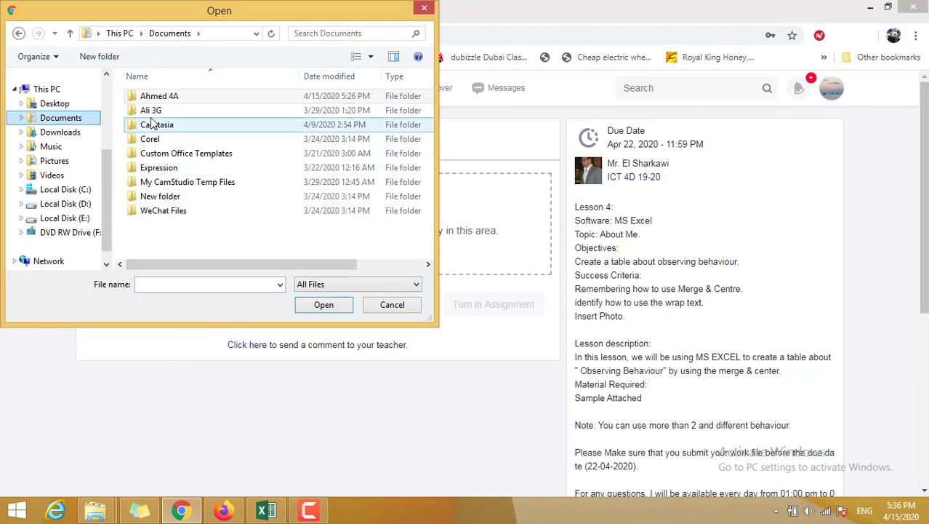
double_click(166, 97)
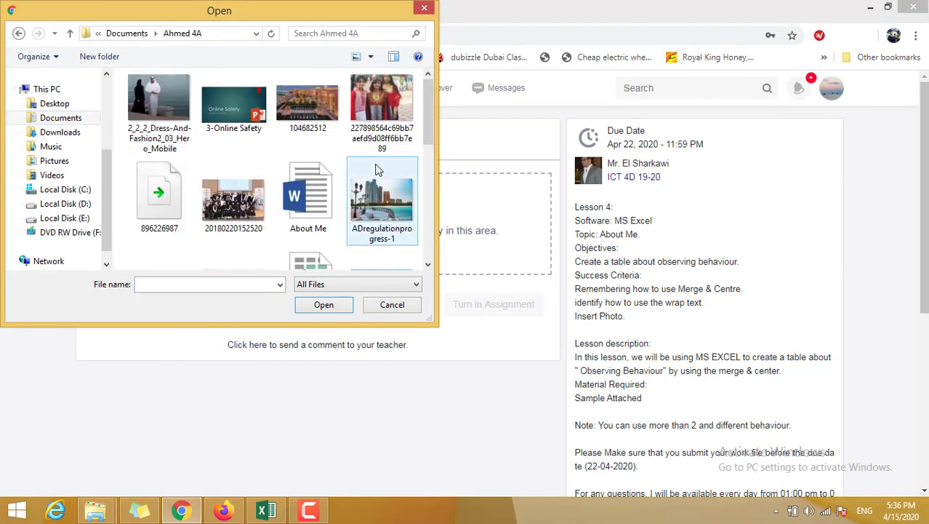
drag(430, 126, 430, 212)
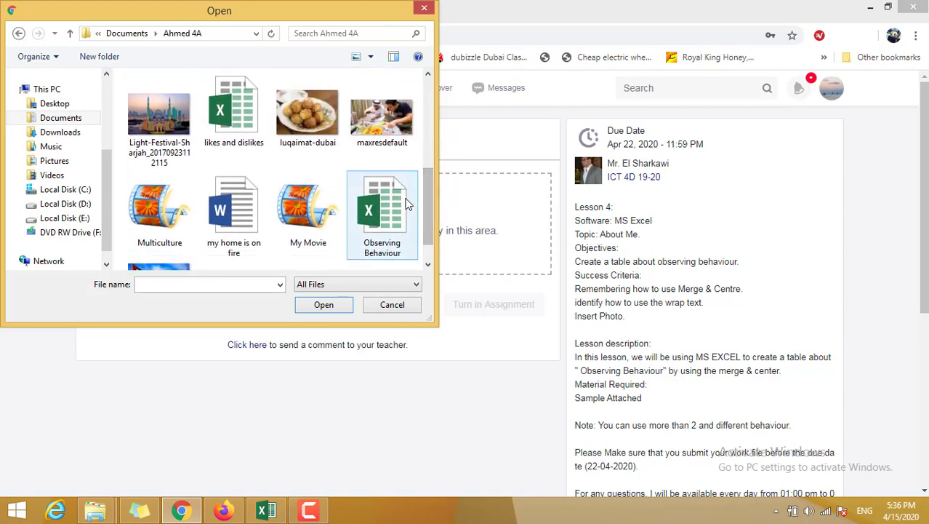
click(408, 204)
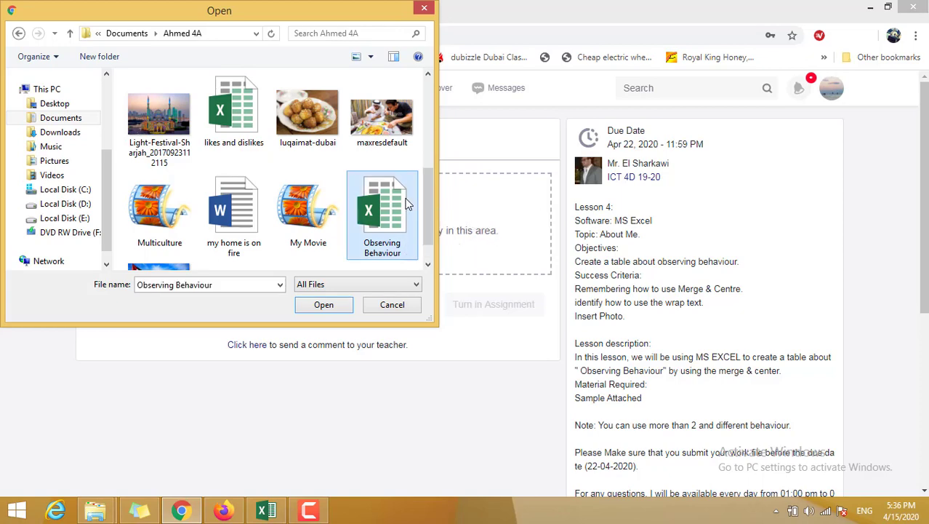
click(323, 304)
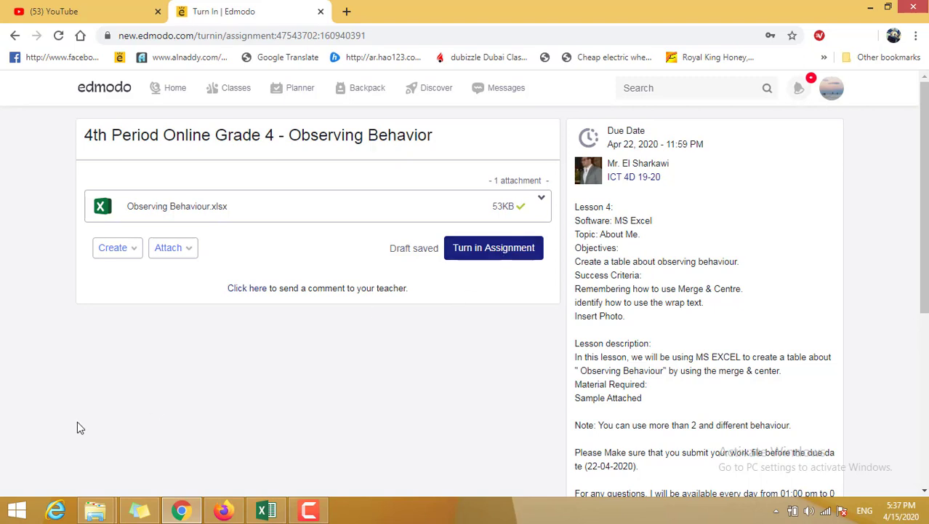
Step: Add a text response to the assignment reading "Hi Mr this my work"
click(117, 249)
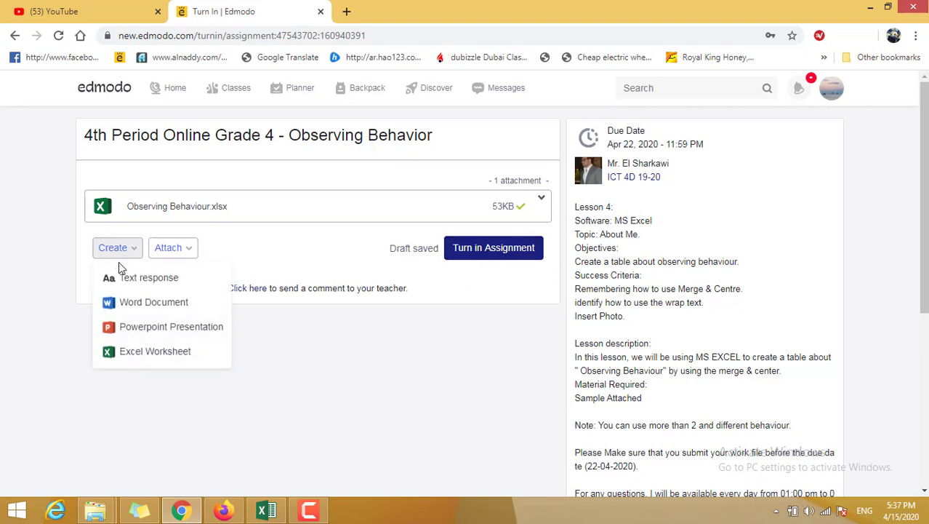
click(119, 278)
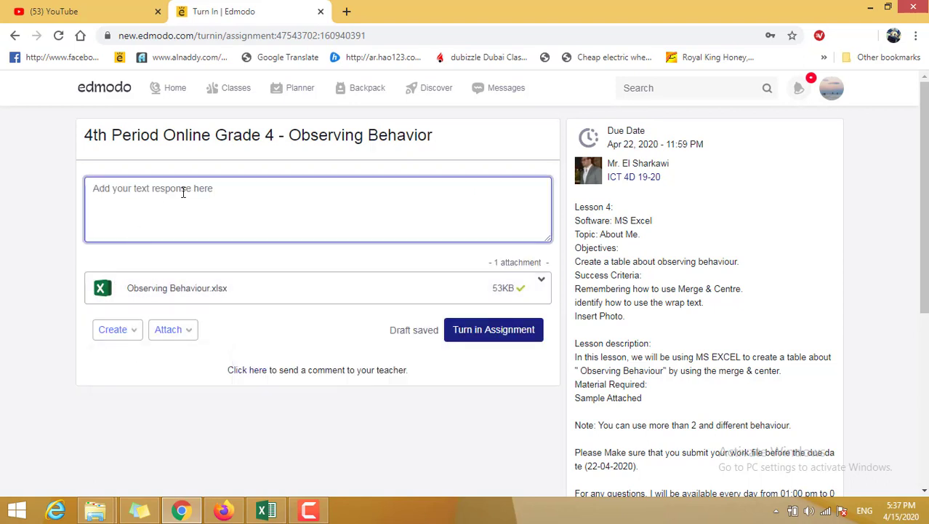
text(a)
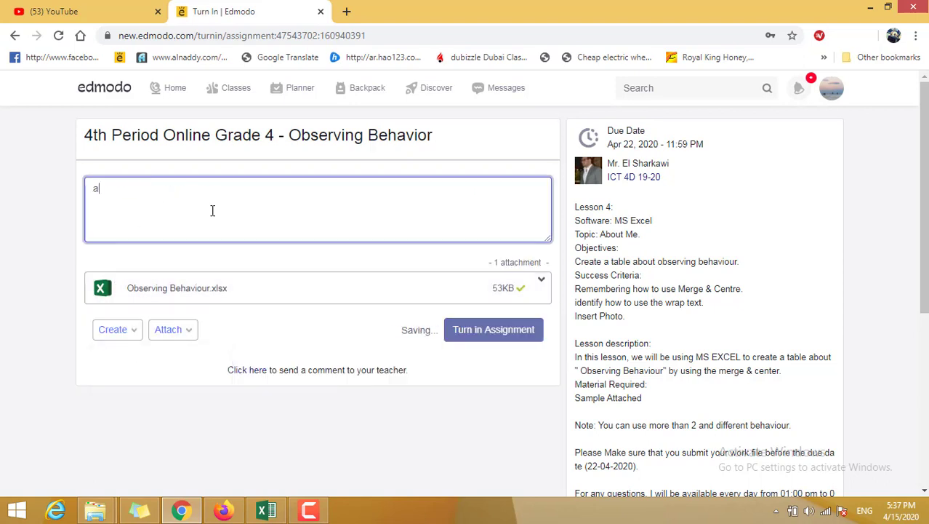
key(BackSpace)
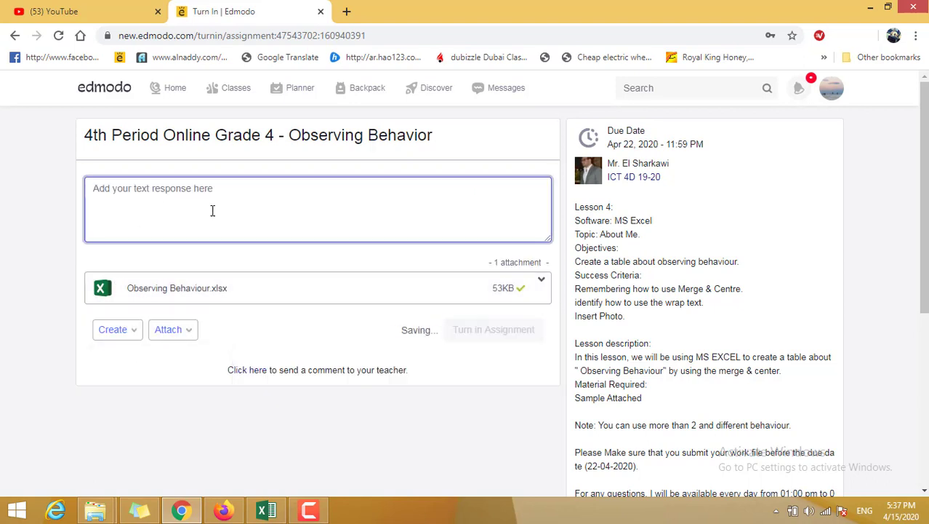
text(H)
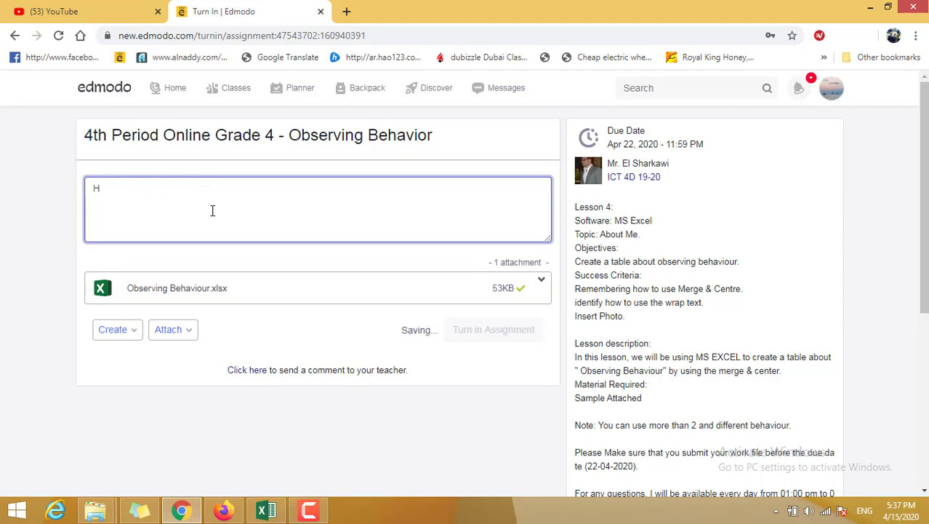
text(i Mr thu)
key(BackSpace)
text(is my work)
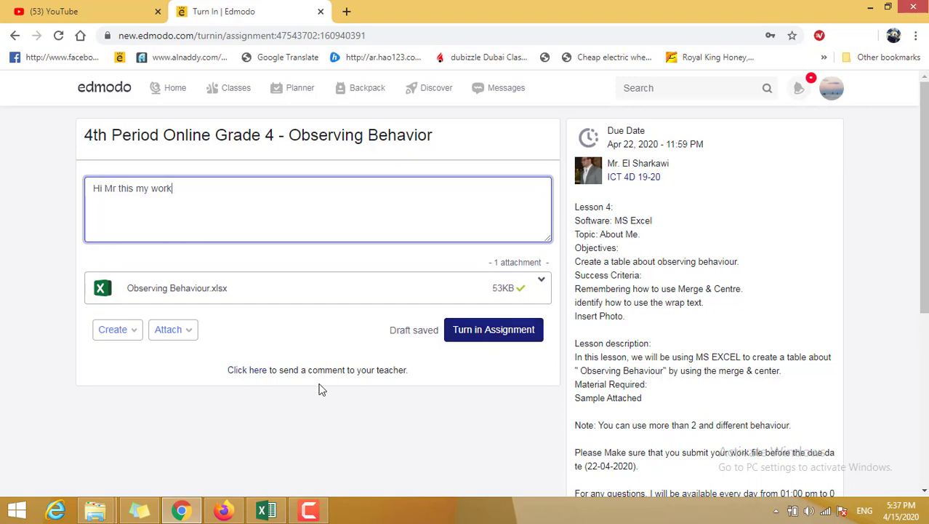
Step: Create a blank online Excel worksheet for the assignment and close it once it has loaded
click(118, 330)
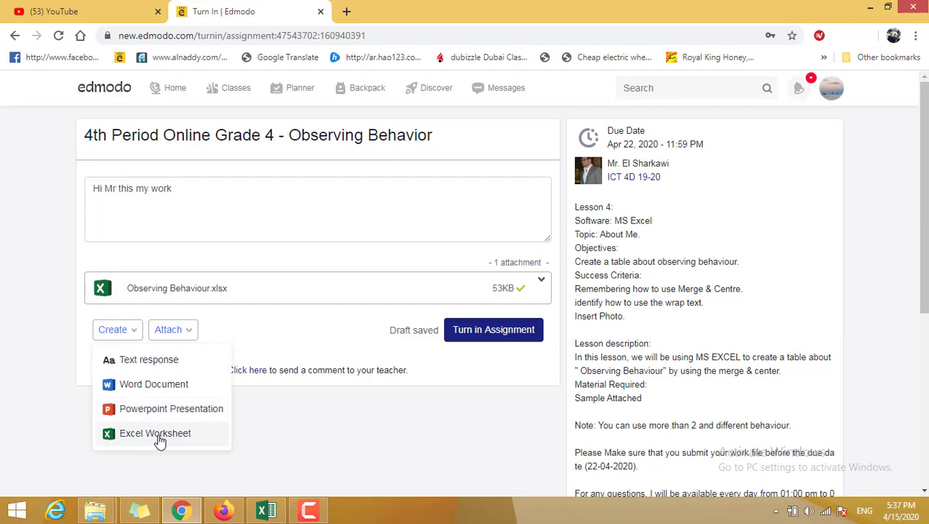
click(158, 440)
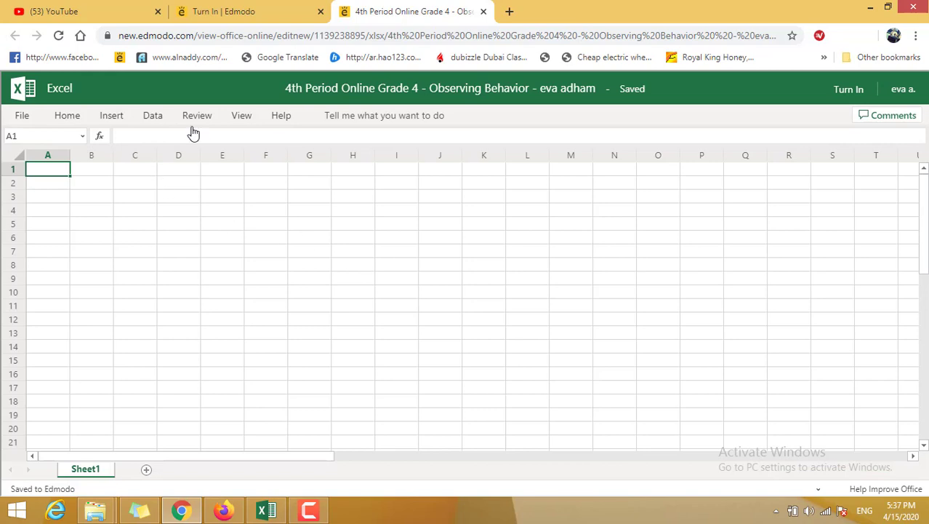
click(484, 11)
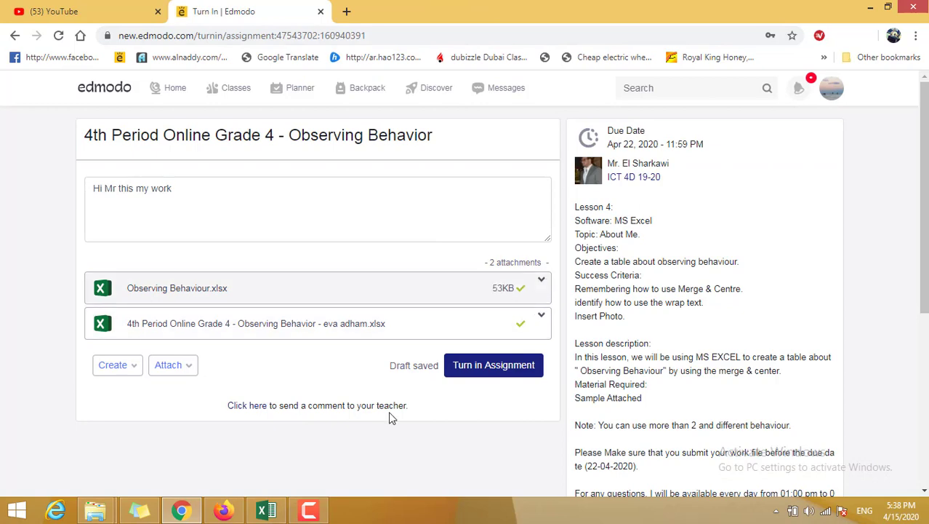
Step: Look over the Observing Behaviour workbook in Excel, then return to the assignment page in the browser
click(267, 512)
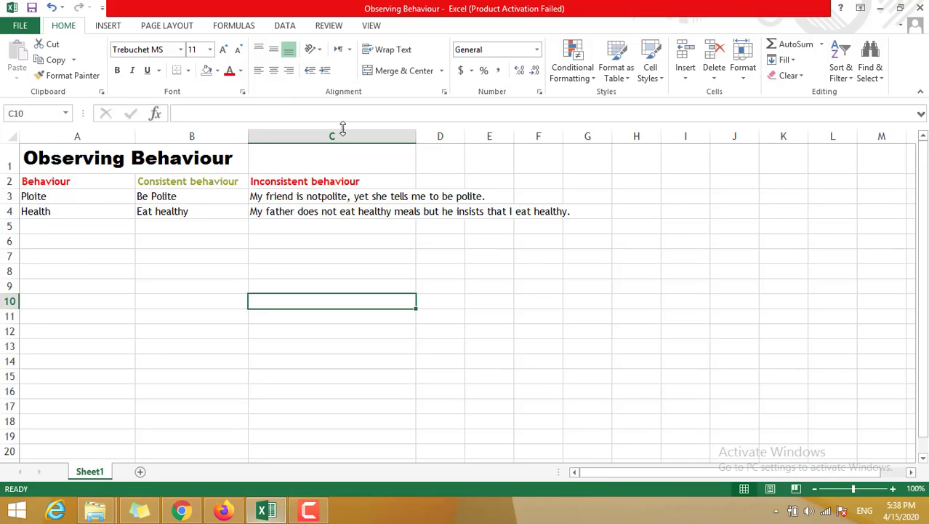
click(80, 238)
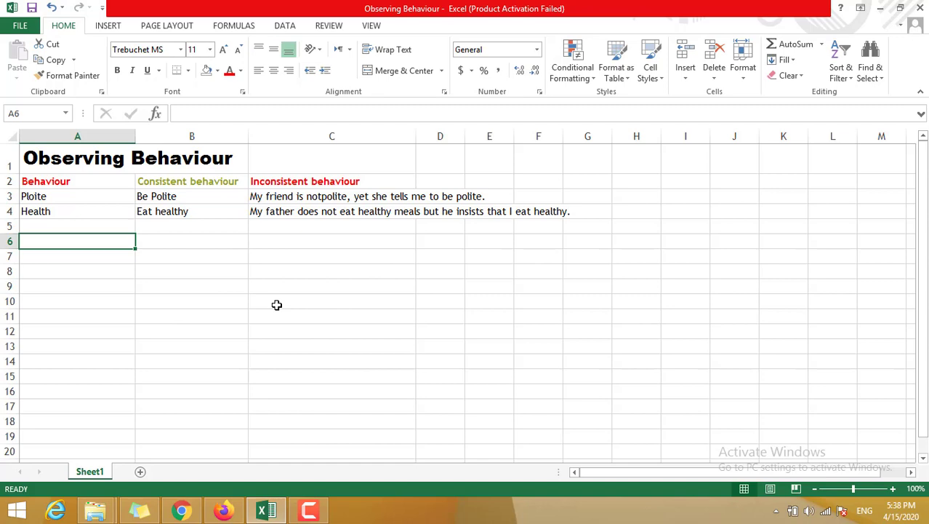
click(182, 510)
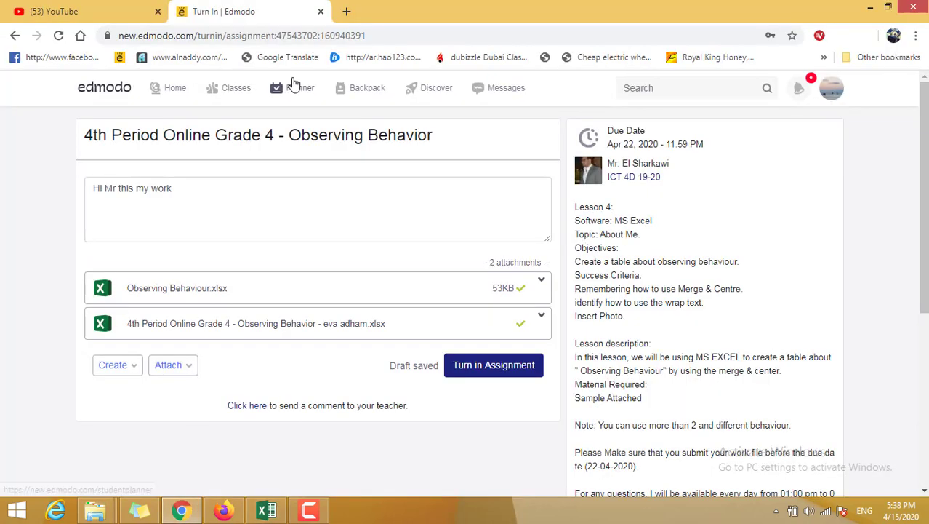
Step: Remove both attached Excel files, the uploaded workbook and the online worksheet, from the assignment
mouse_move(224, 95)
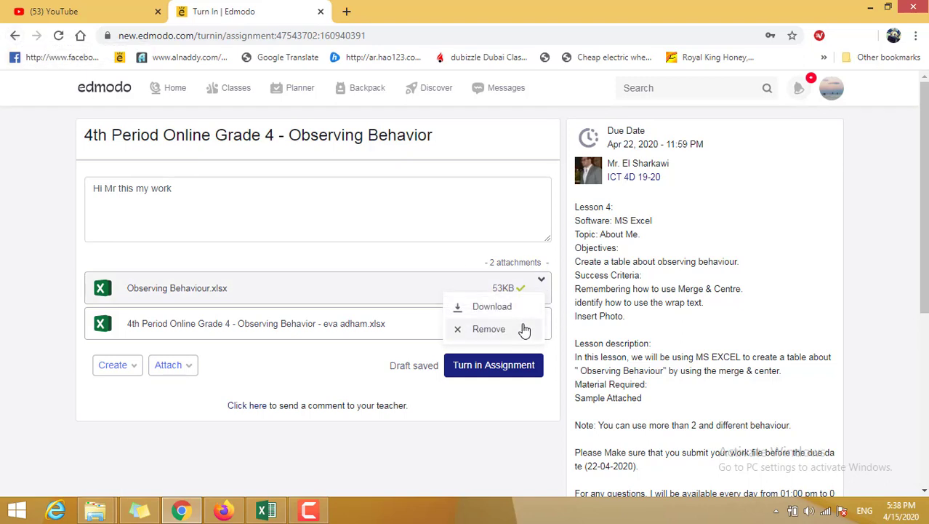
click(524, 329)
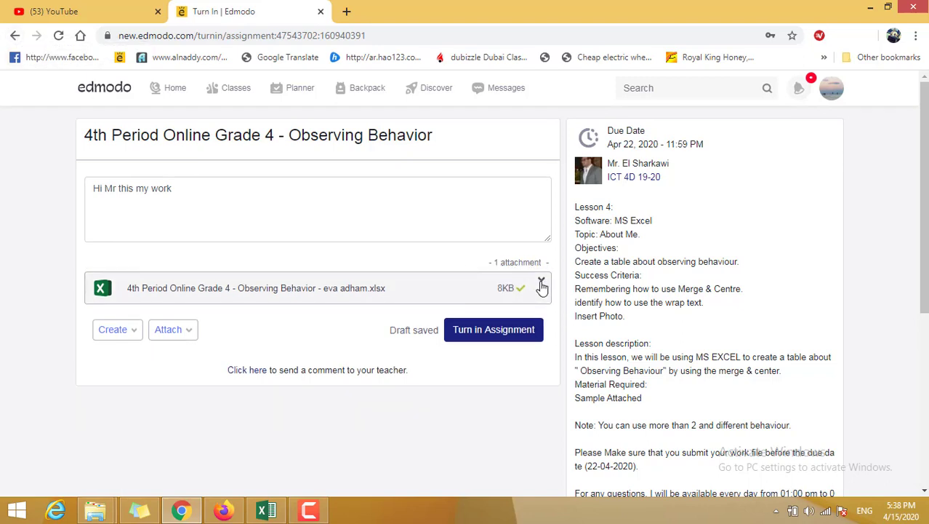
click(542, 282)
click(503, 330)
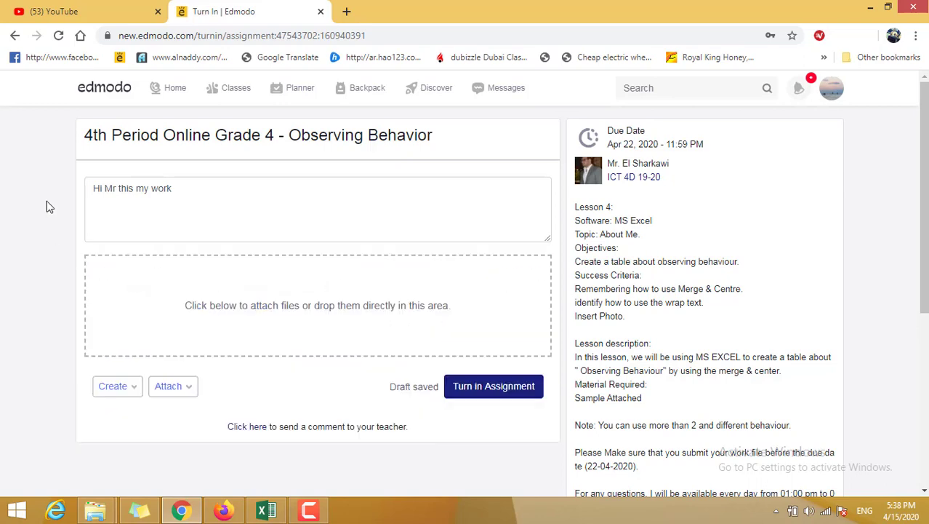
Step: Go back to the class post and reopen the sample picture of the Observing Behaviour table
click(15, 35)
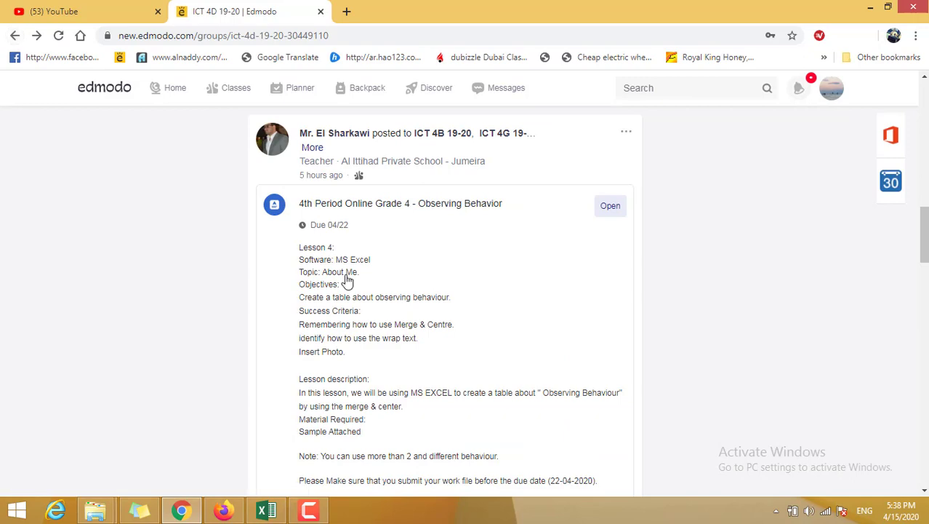
scroll(348, 269, down, 4)
click(335, 303)
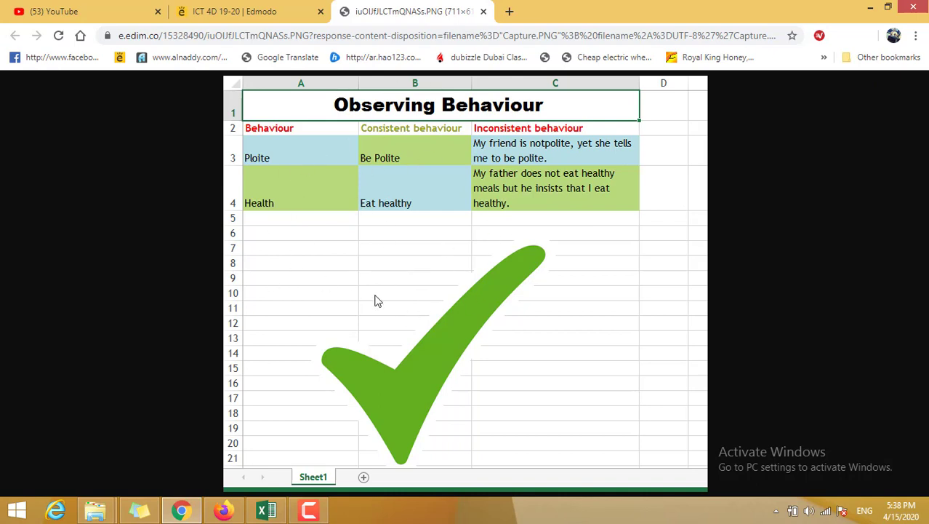
Step: Switch to the Observing Behaviour workbook in Excel and merge and center the title across A1:C1
click(266, 511)
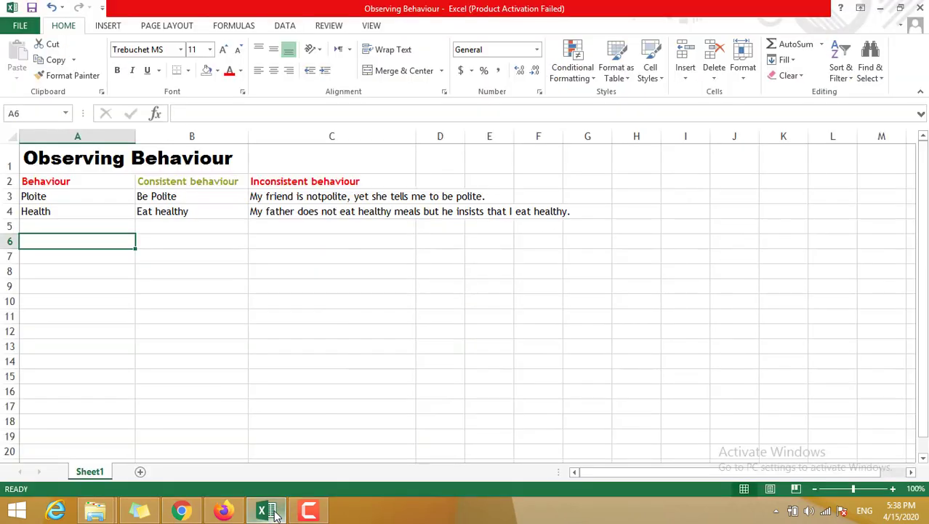
double_click(113, 162)
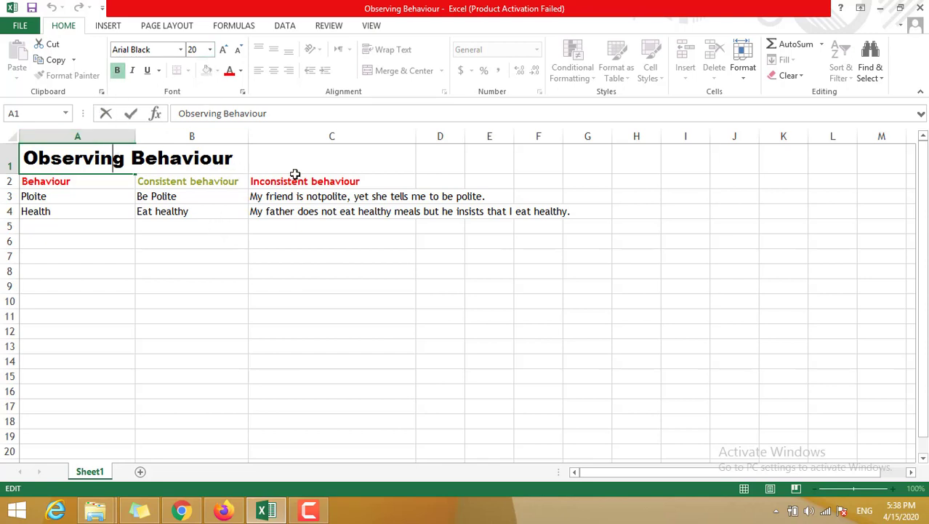
click(382, 161)
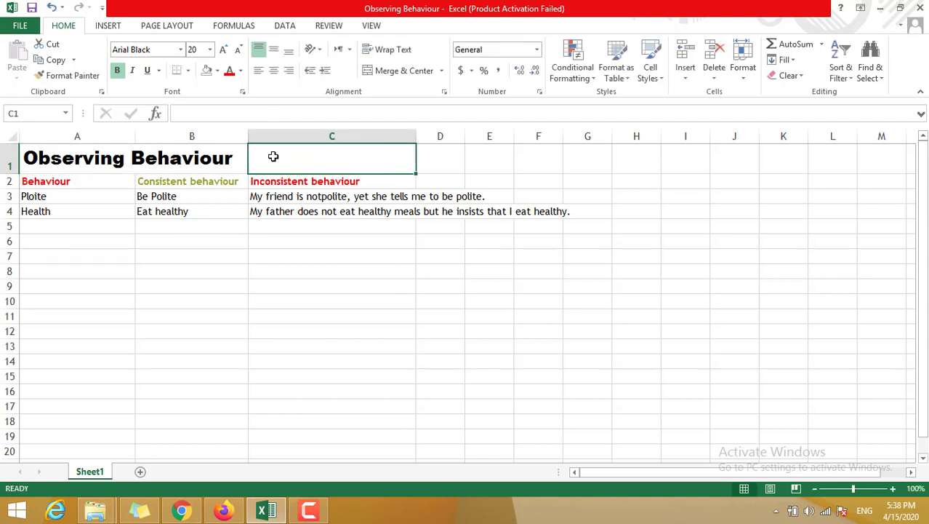
drag(274, 157, 114, 156)
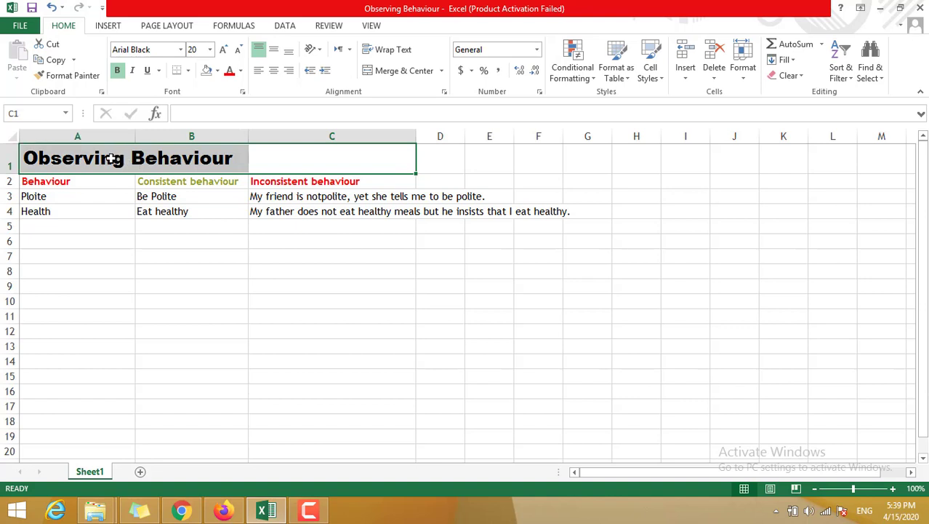
click(406, 73)
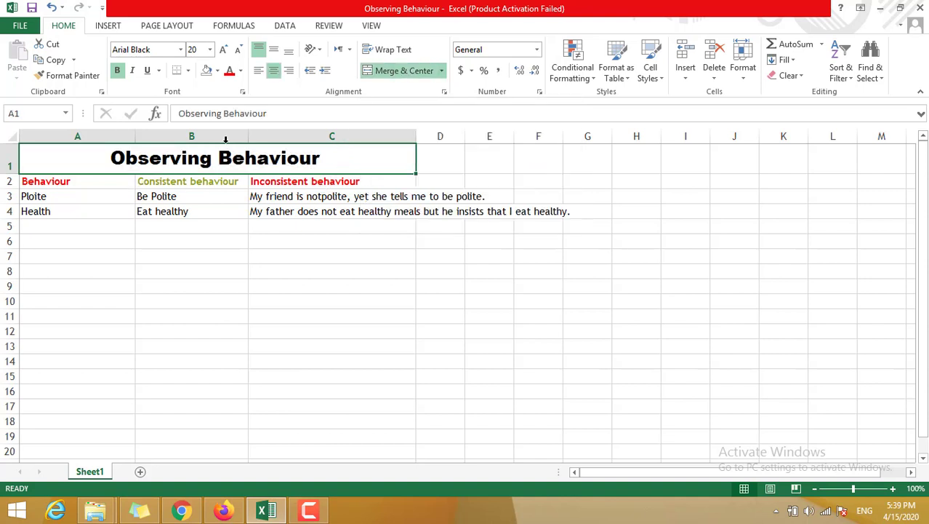
click(245, 261)
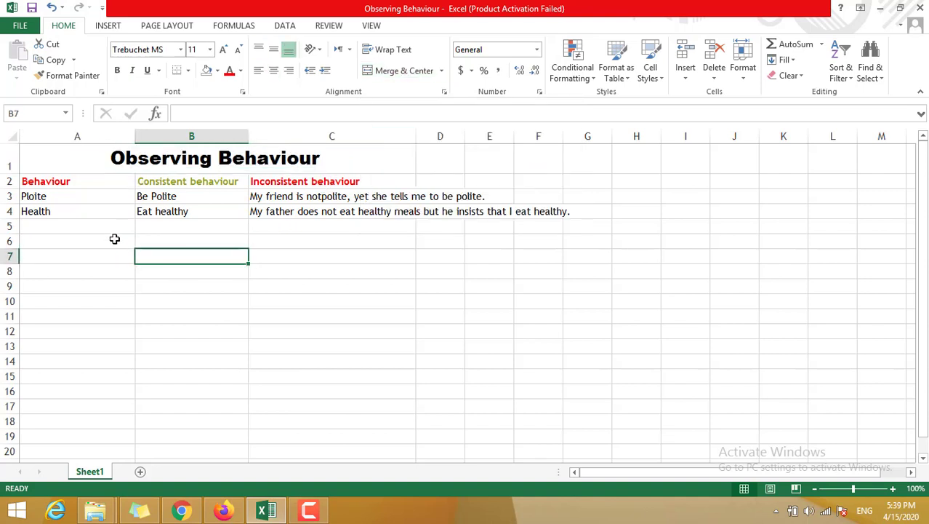
click(85, 184)
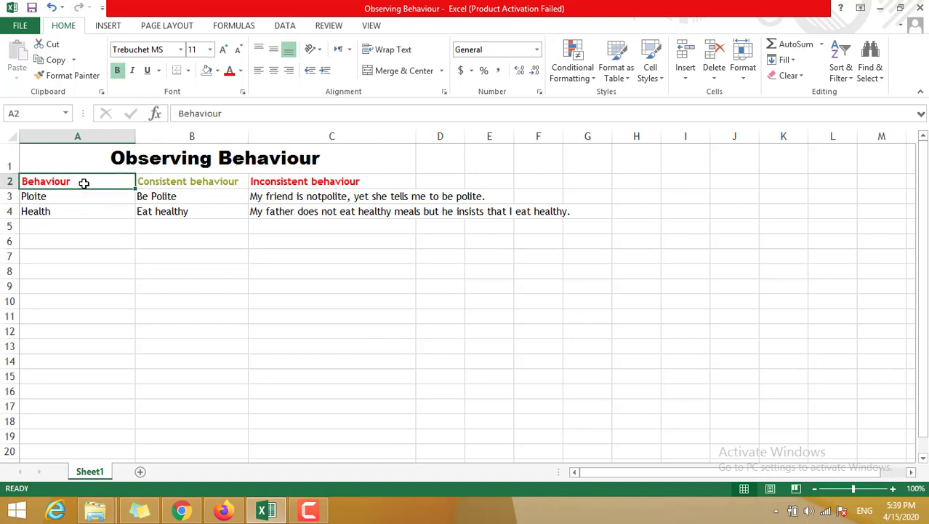
click(237, 183)
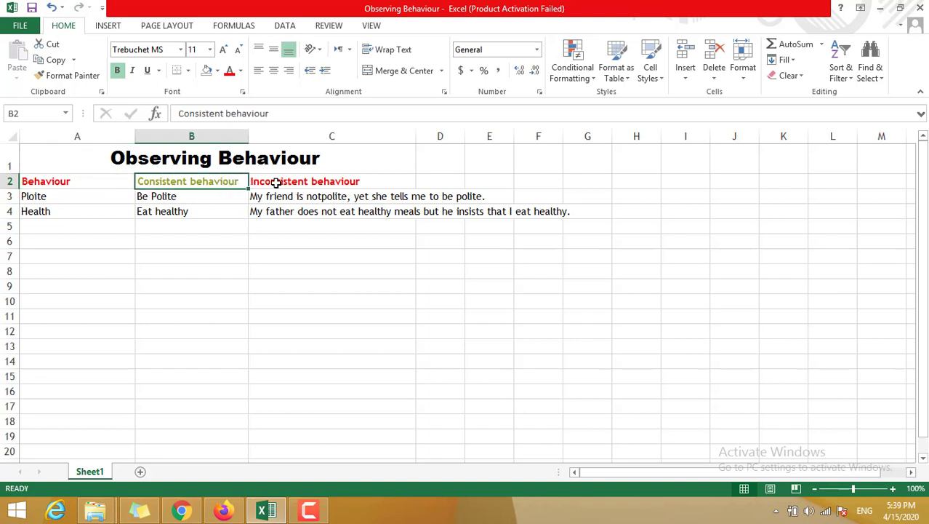
click(276, 183)
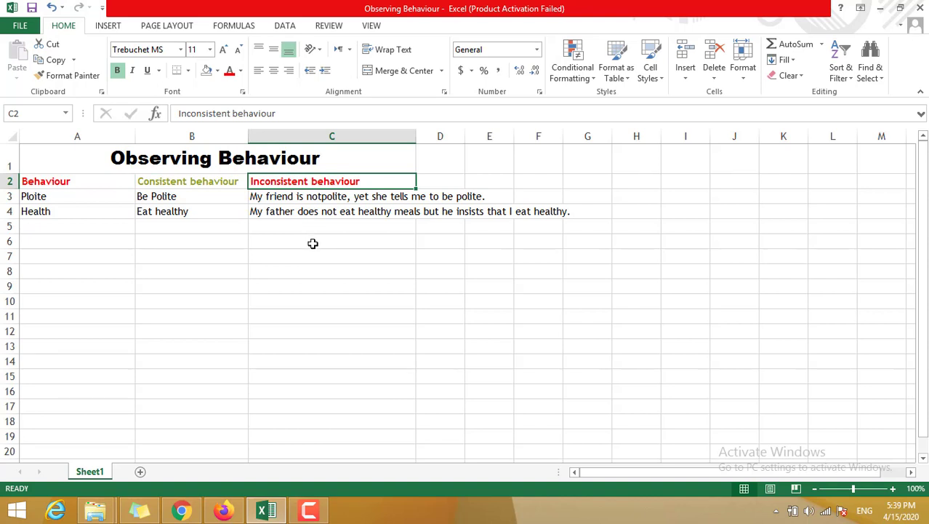
click(78, 199)
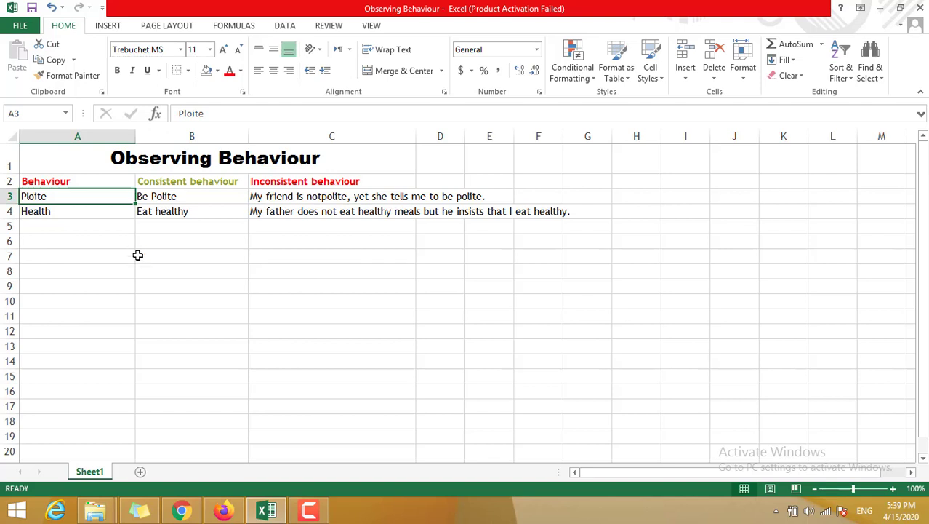
Step: Try widening column C, narrow it back, and wrap the text of the long sentences in C3 and C4
click(362, 195)
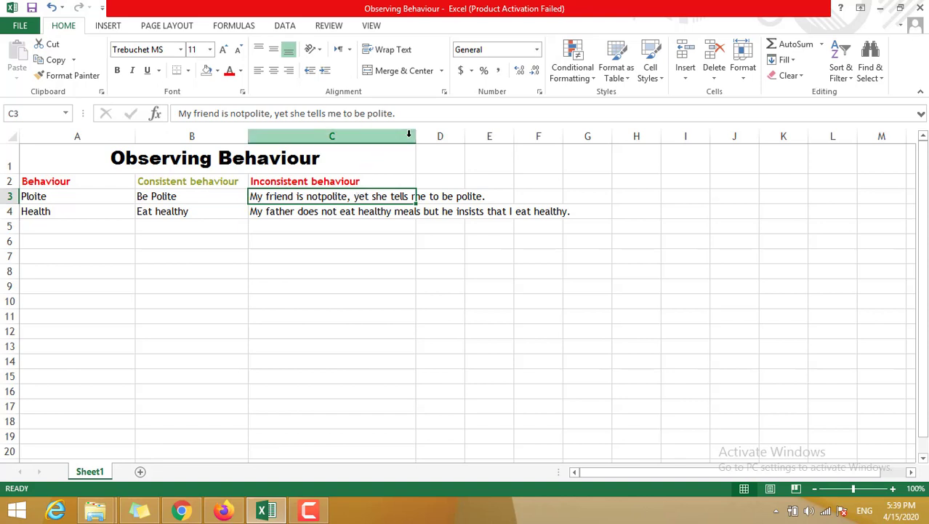
drag(414, 137, 491, 139)
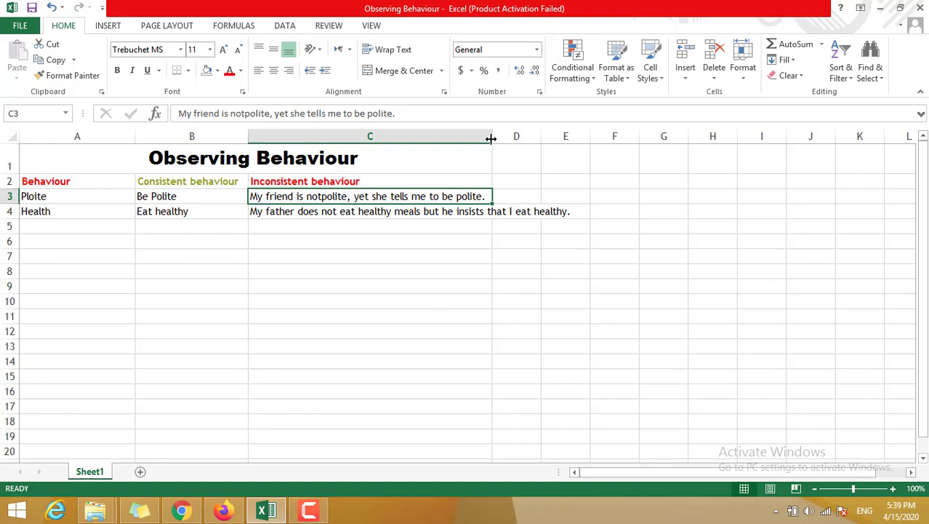
drag(492, 138, 415, 137)
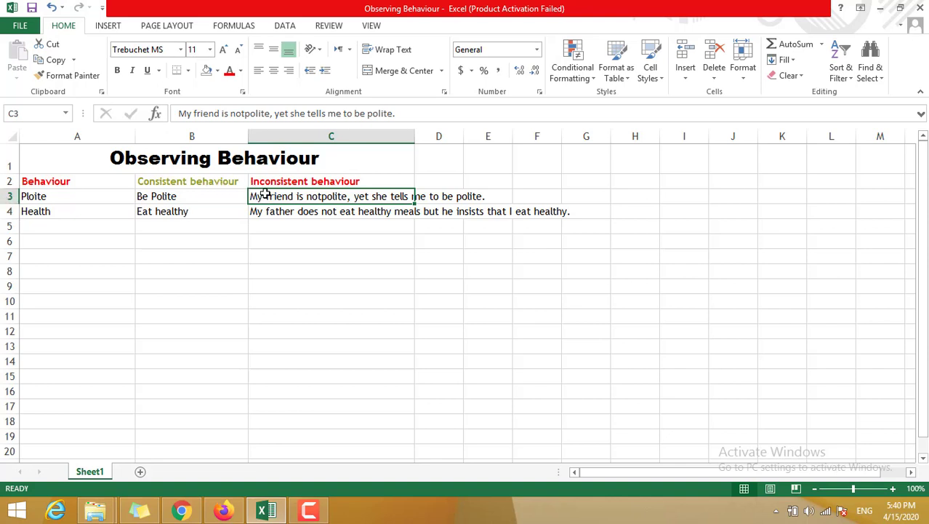
click(385, 55)
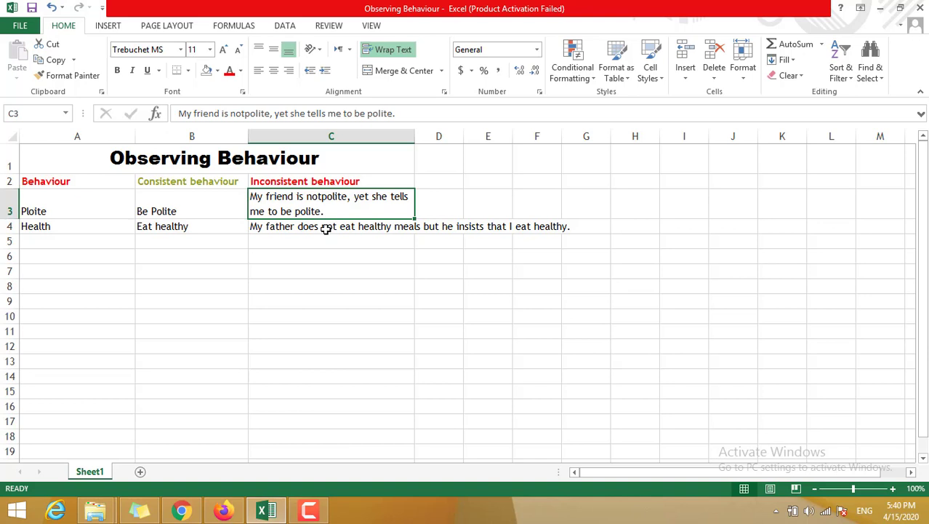
click(326, 228)
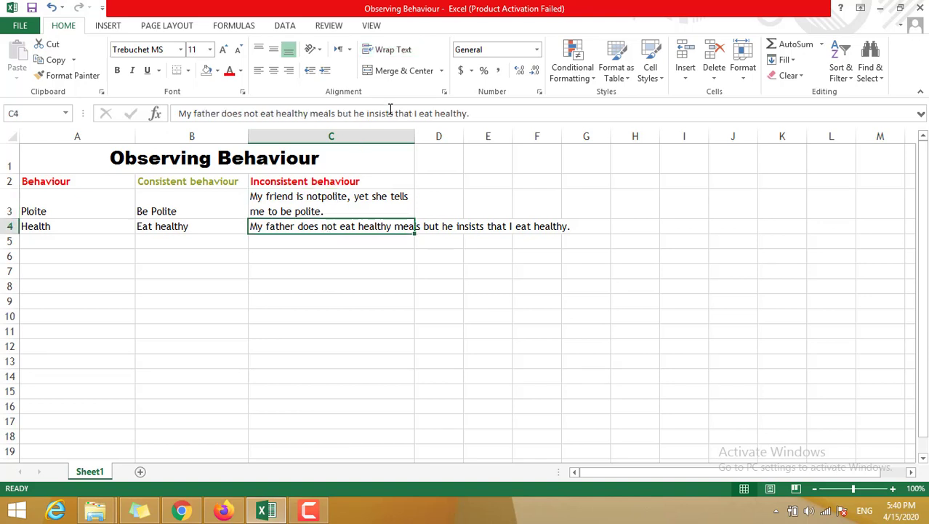
click(383, 56)
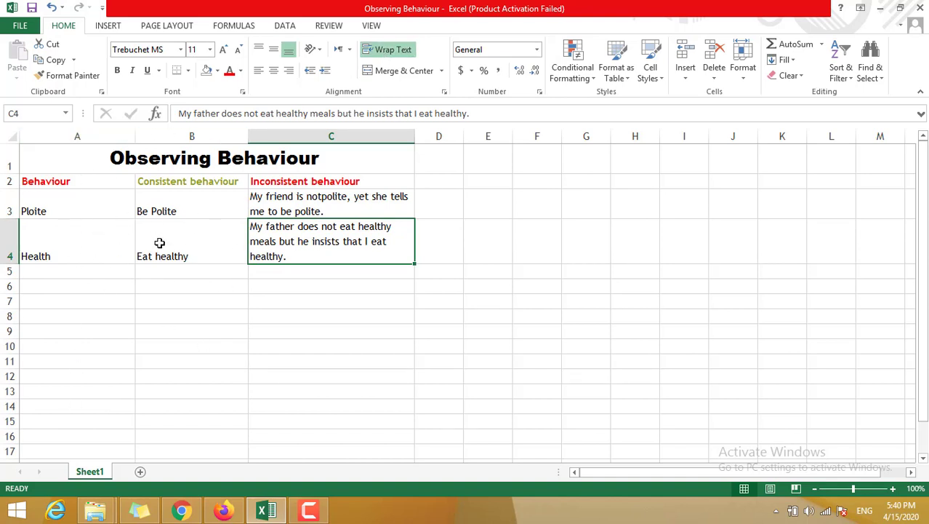
Step: Check the cell colours in the sample picture in the browser, then return to the Excel workbook
click(189, 512)
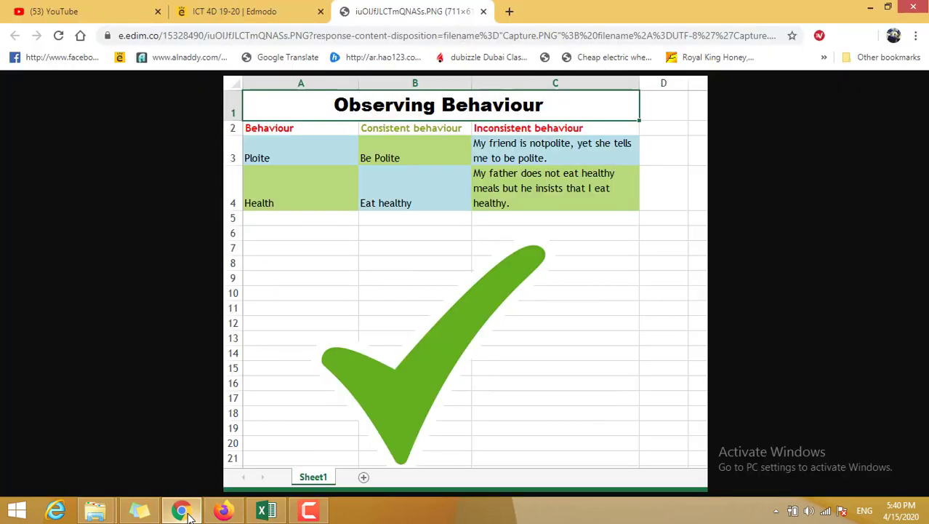
click(188, 512)
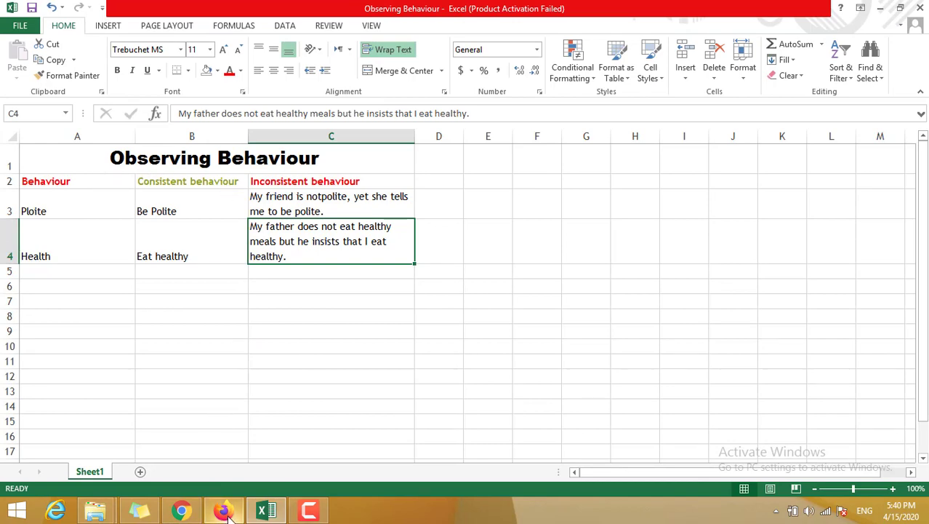
click(183, 509)
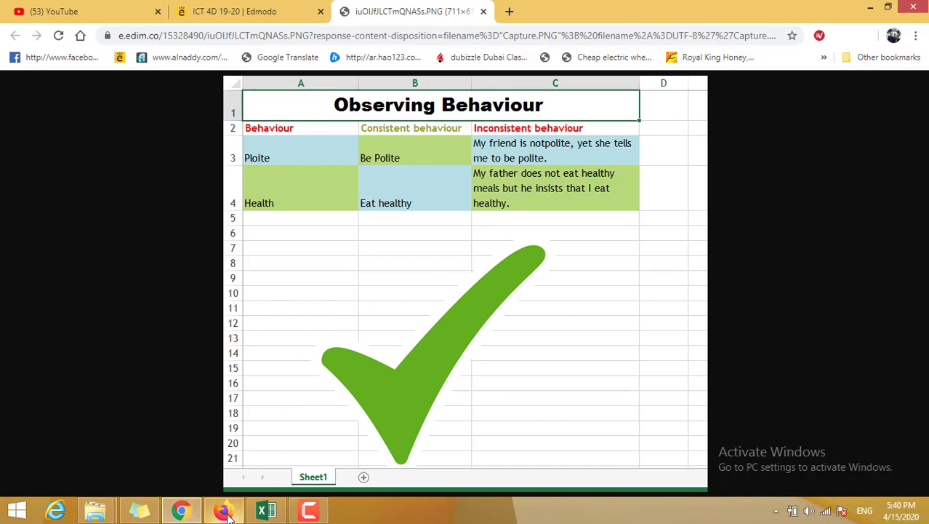
mouse_move(228, 514)
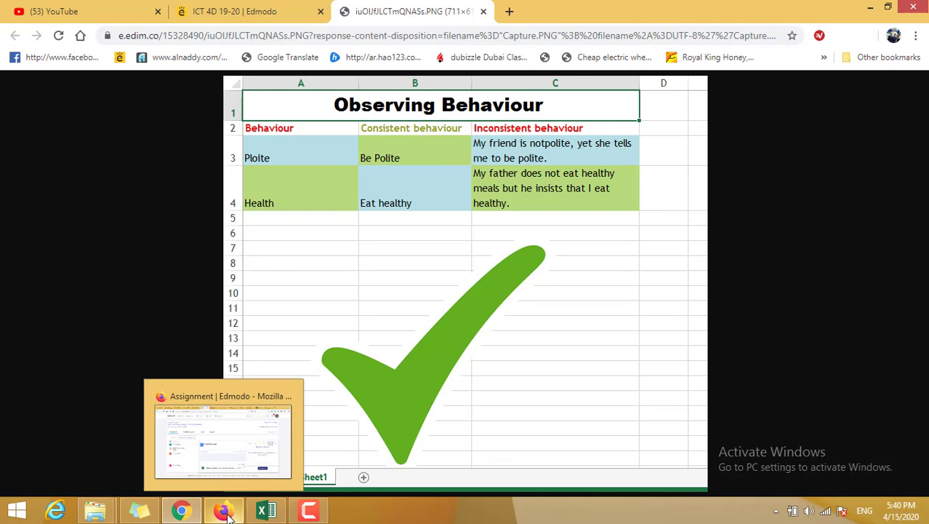
click(266, 510)
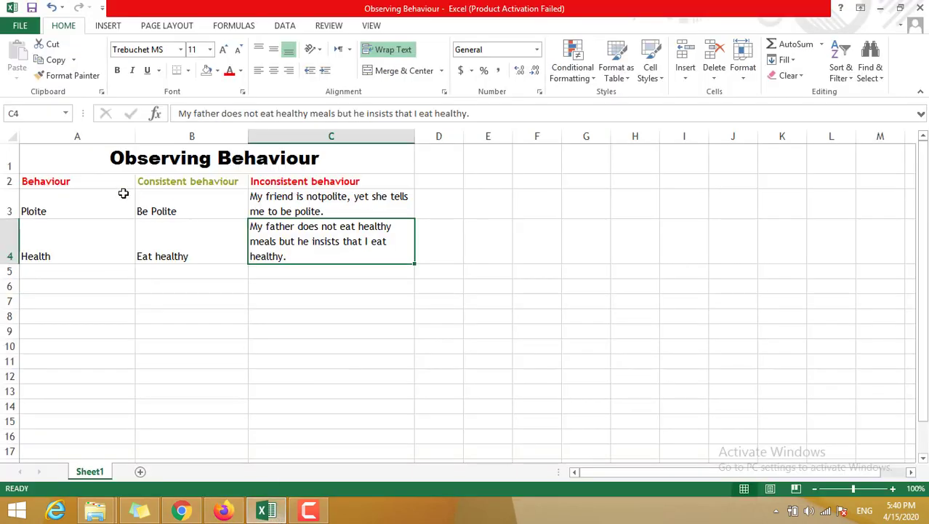
Step: Fill cells A3 (Ploite) and B4 (Eat healthy) with the same light green theme colour
click(97, 192)
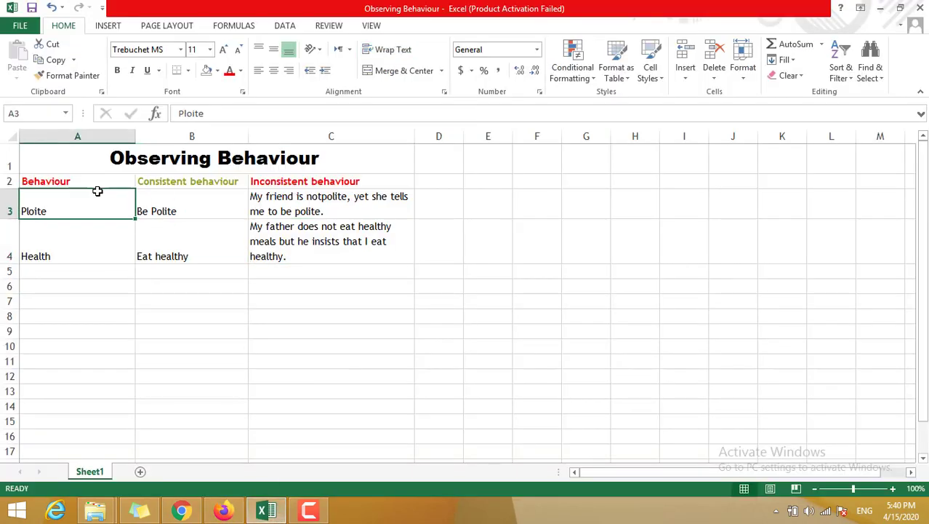
click(217, 70)
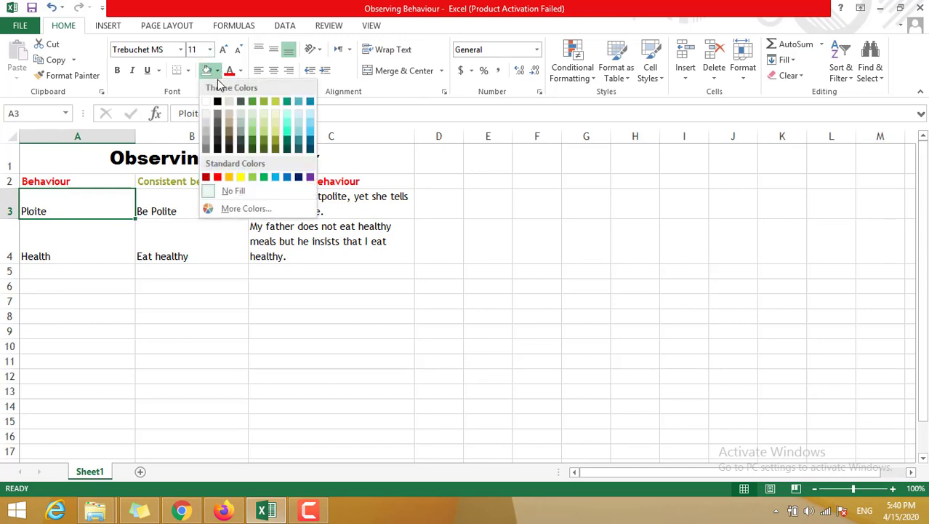
click(253, 133)
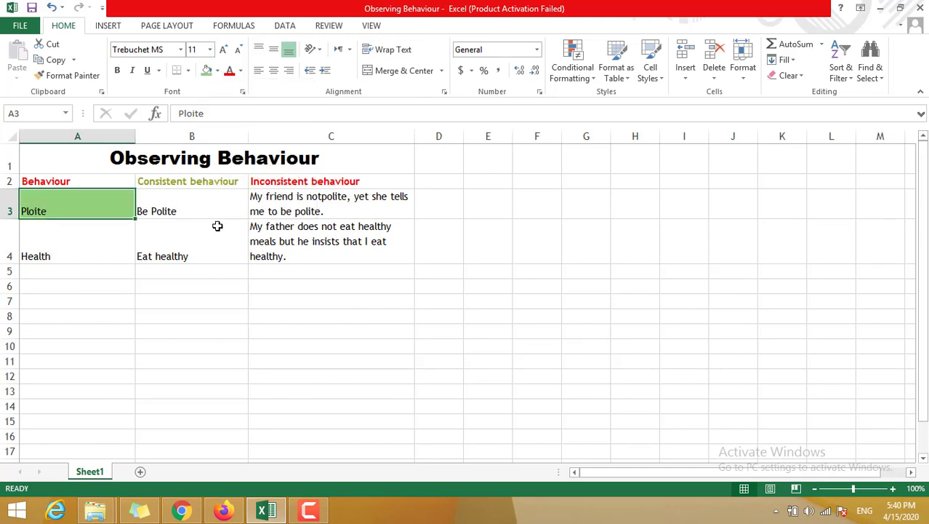
click(210, 243)
click(206, 71)
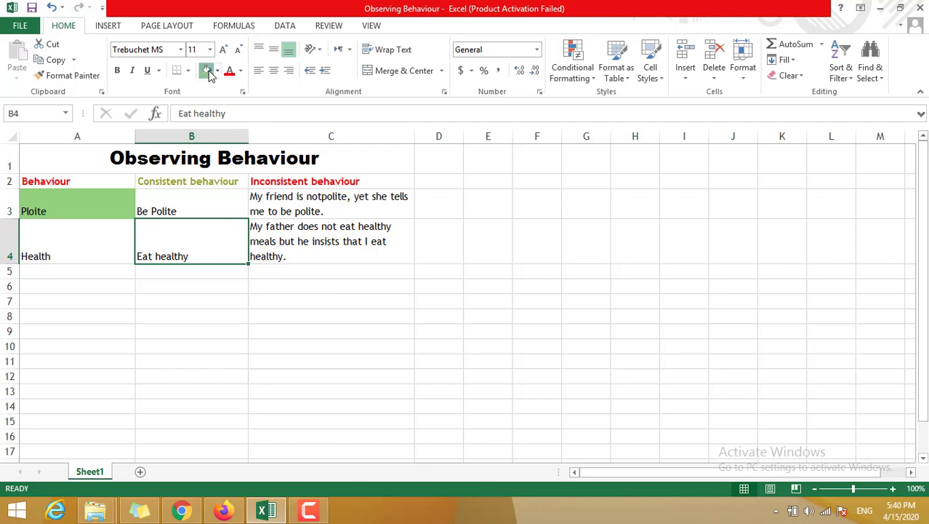
Step: Fill cell B3 (Be Polite) with bright blue and cell A4 (Health) with a grey-green theme colour
click(186, 200)
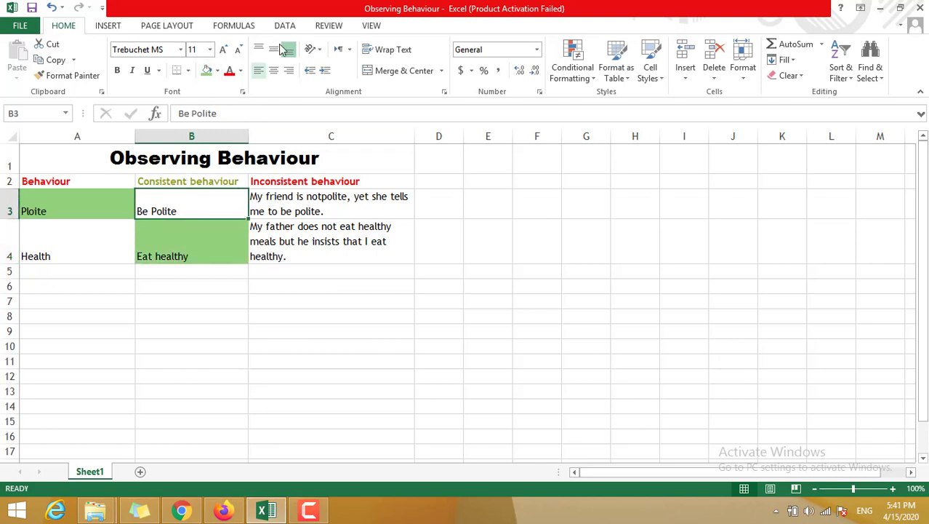
click(218, 72)
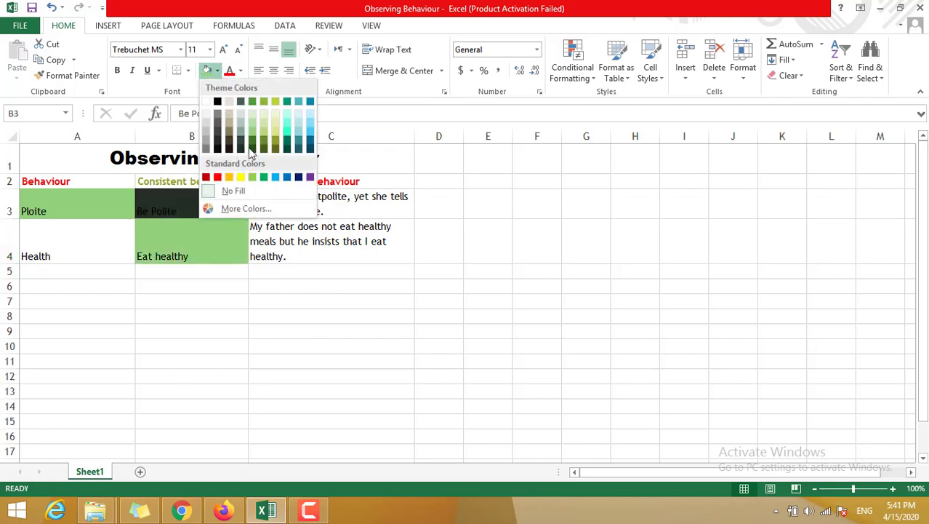
click(306, 128)
click(91, 241)
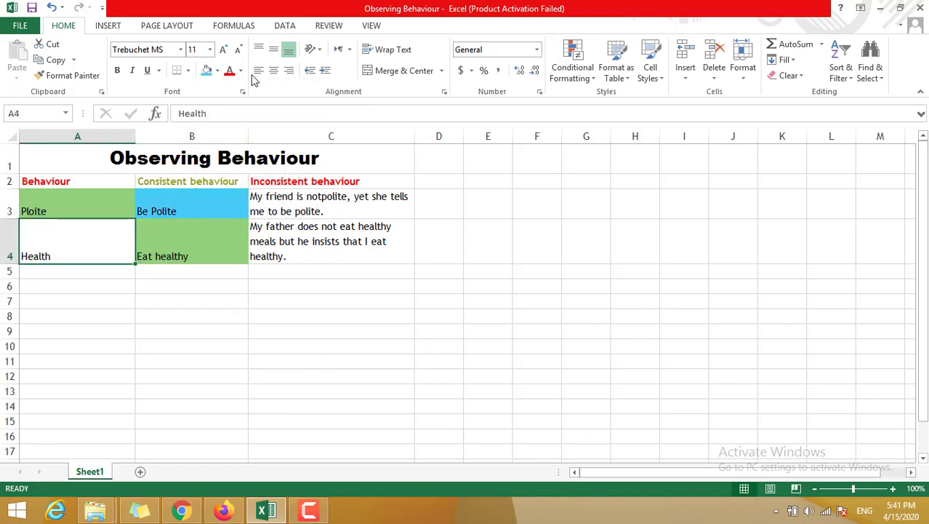
click(218, 71)
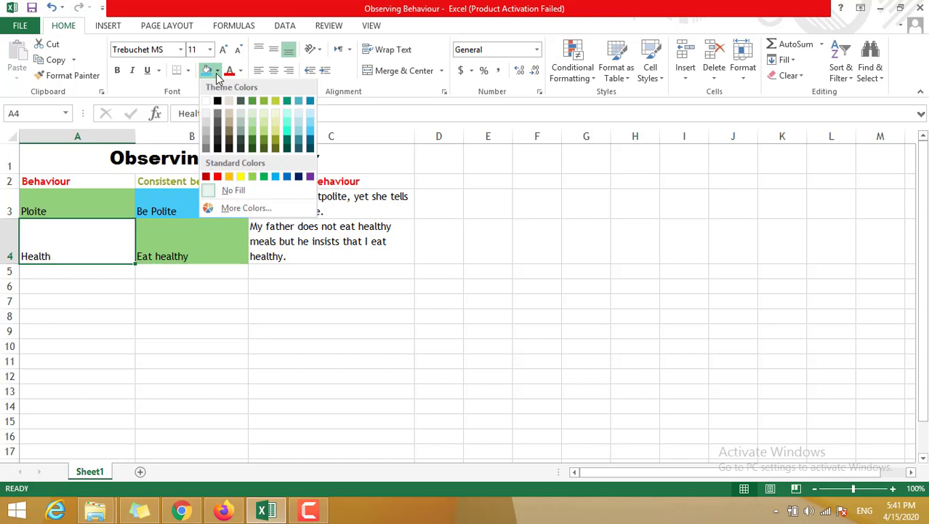
click(243, 124)
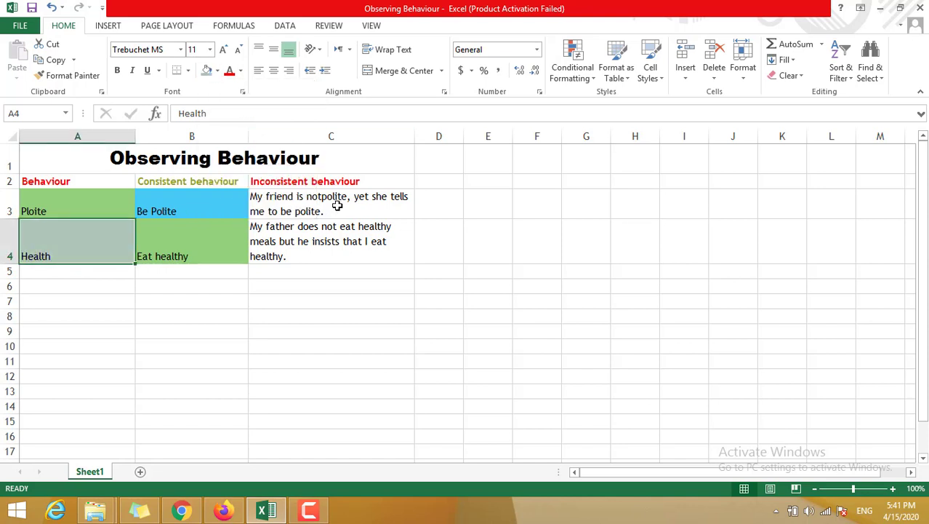
Step: Fill cell C3 with the standard Light Green colour and cell C4 with a light blue theme colour
click(337, 205)
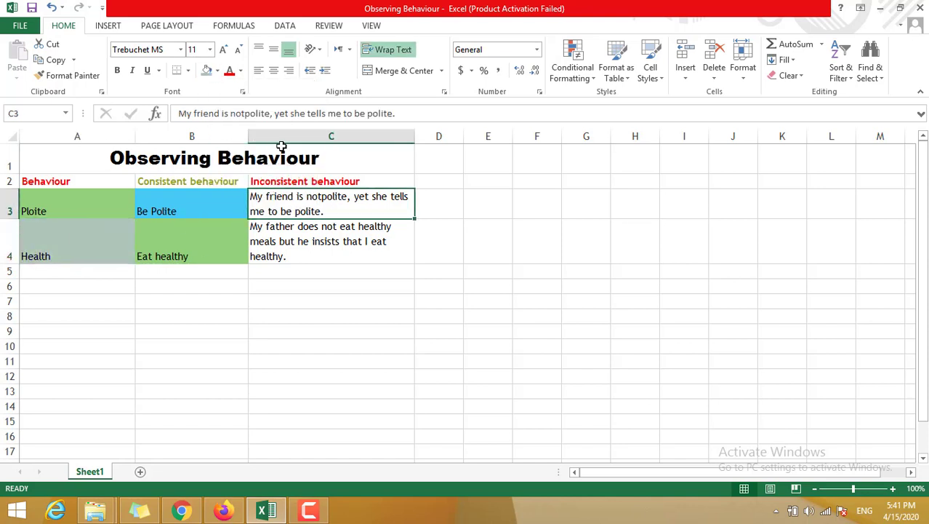
click(217, 72)
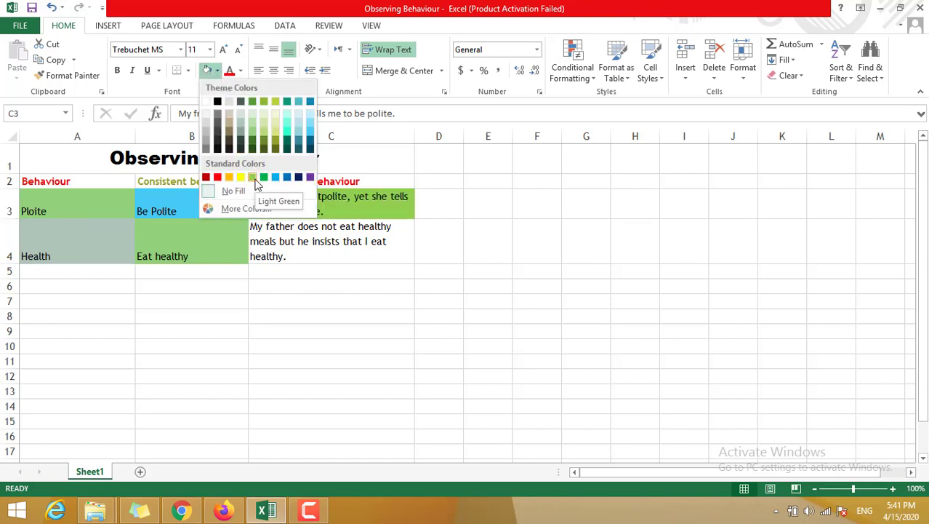
click(252, 178)
click(305, 242)
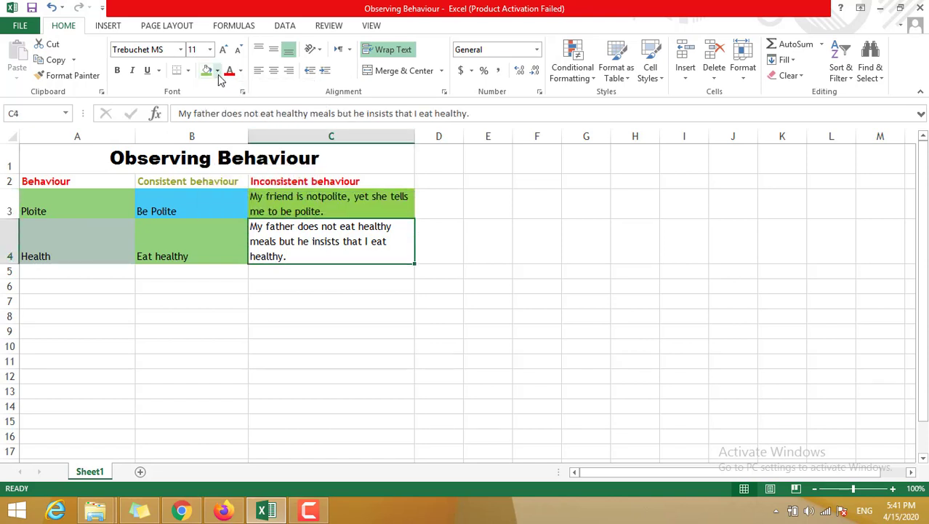
click(217, 70)
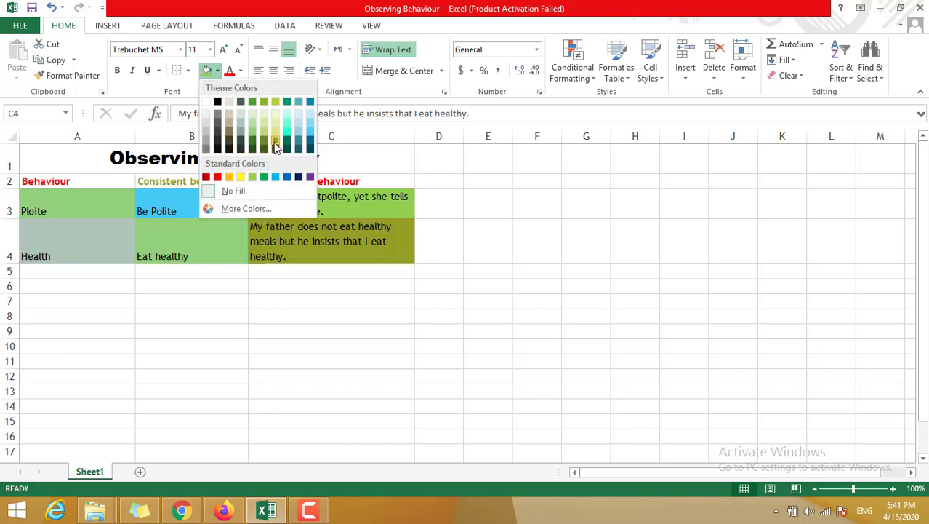
click(299, 124)
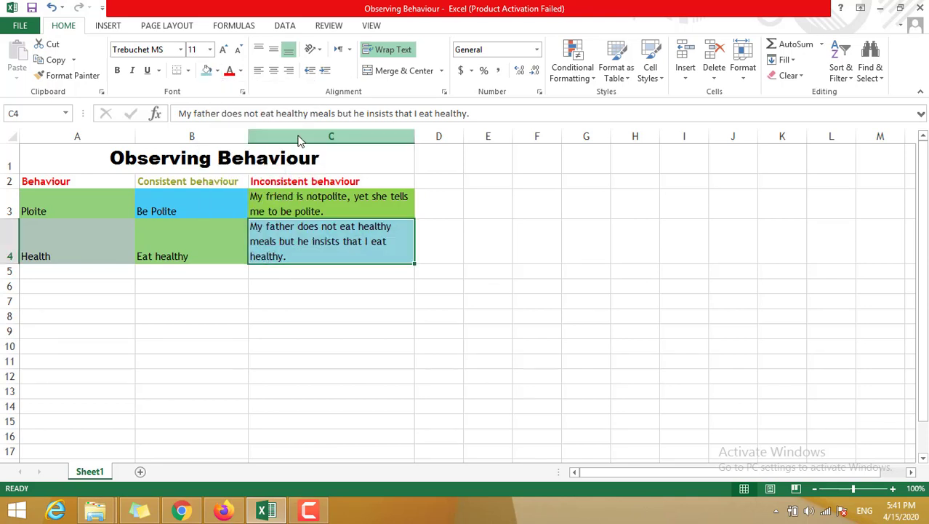
click(243, 347)
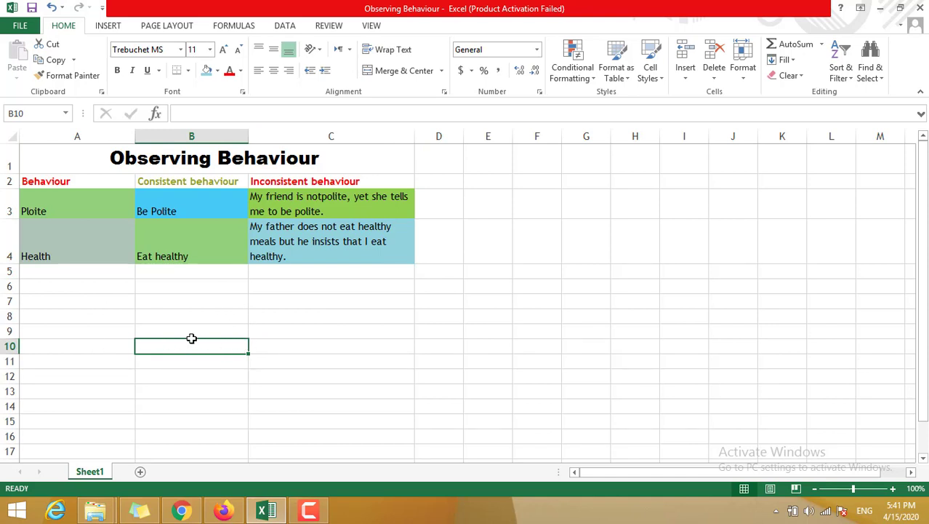
click(107, 28)
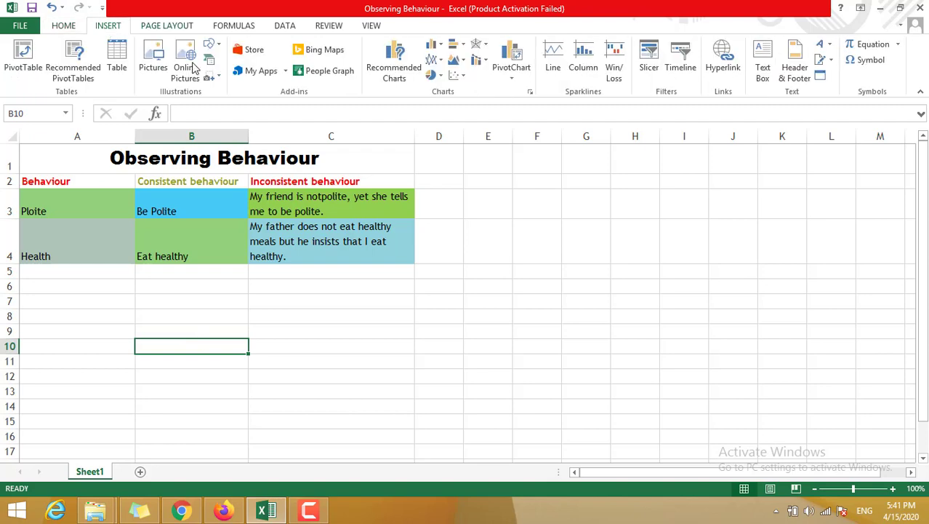
click(154, 58)
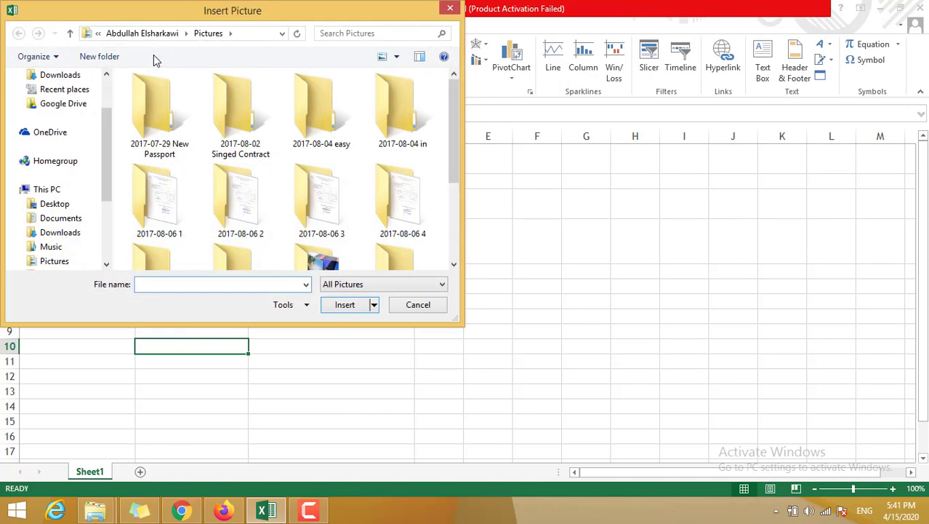
drag(108, 133, 109, 108)
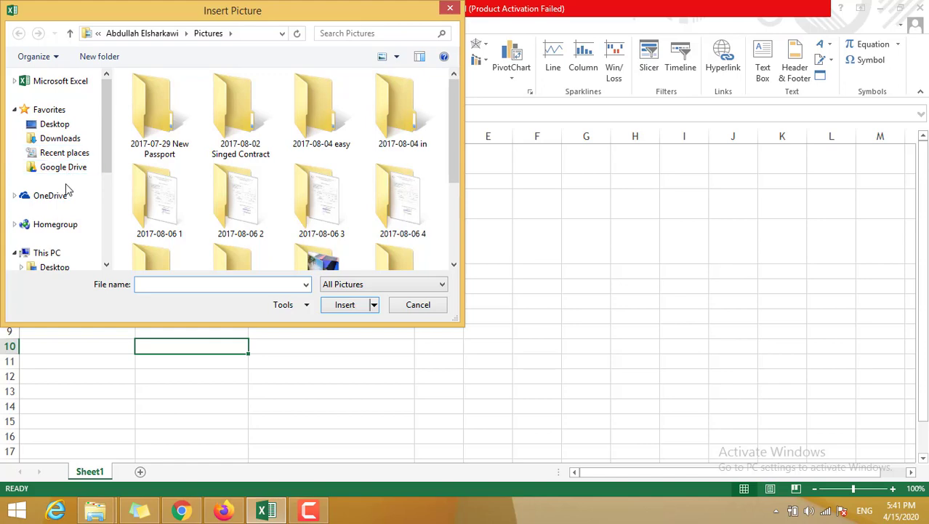
click(59, 266)
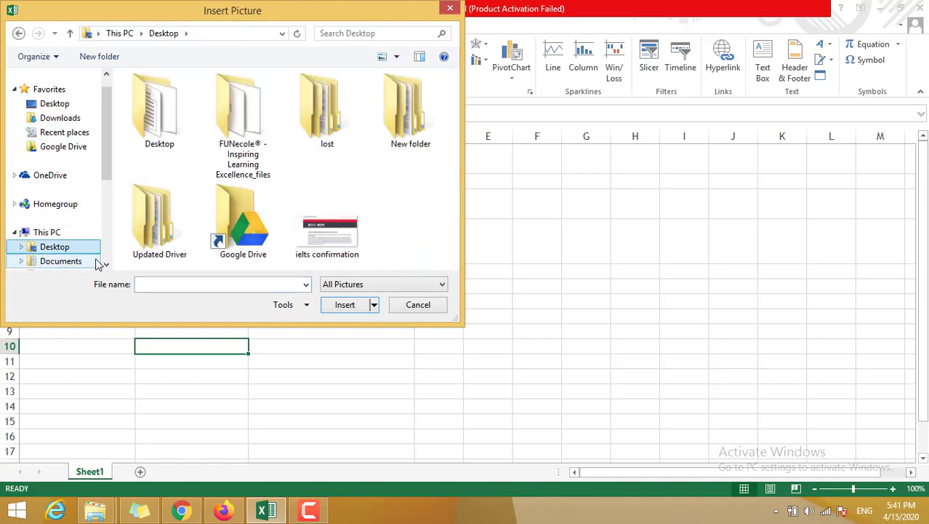
click(70, 262)
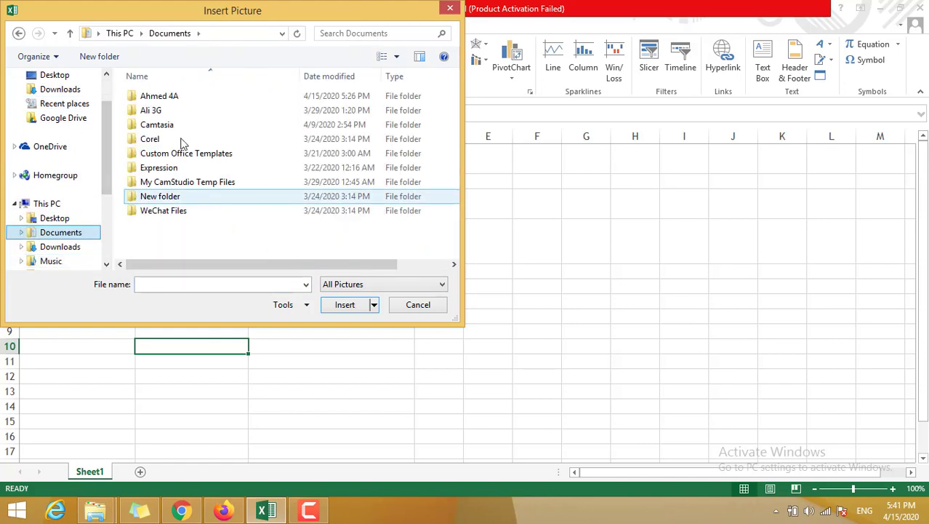
double_click(192, 95)
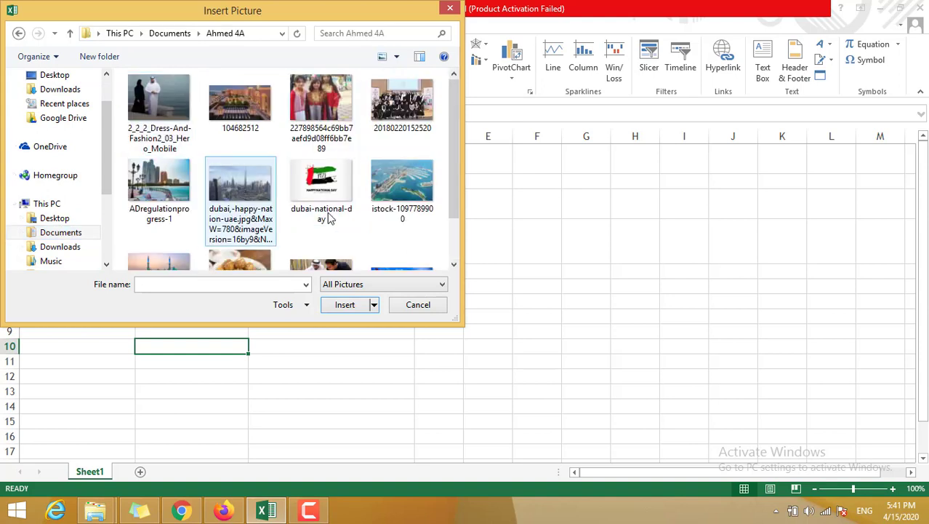
scroll(456, 122, down, 1)
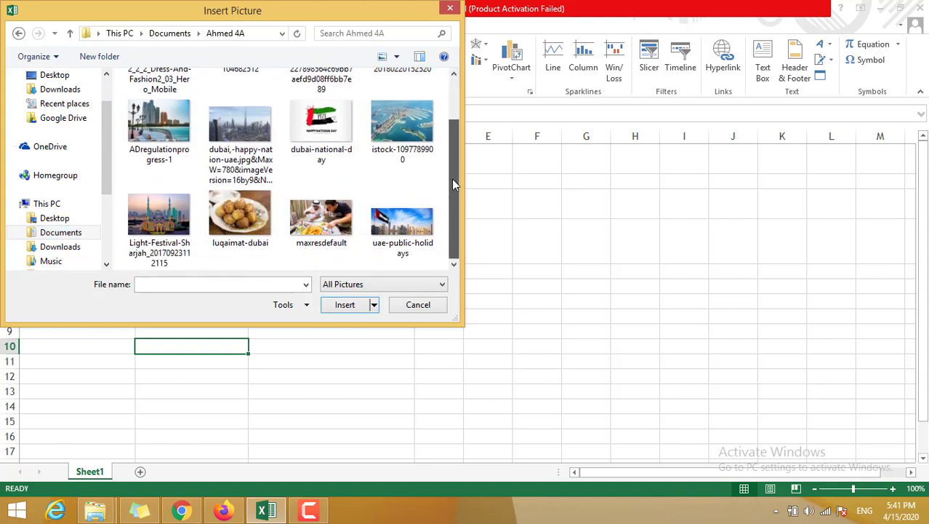
click(412, 220)
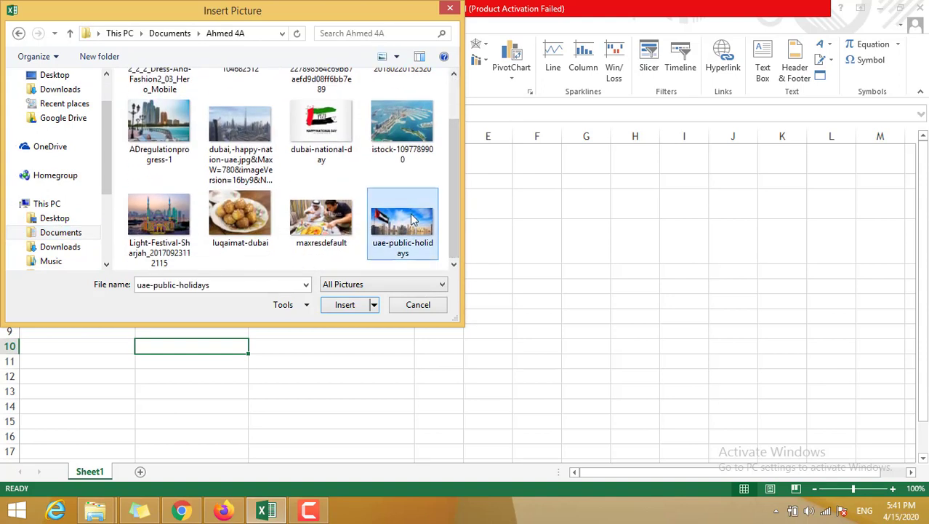
click(429, 311)
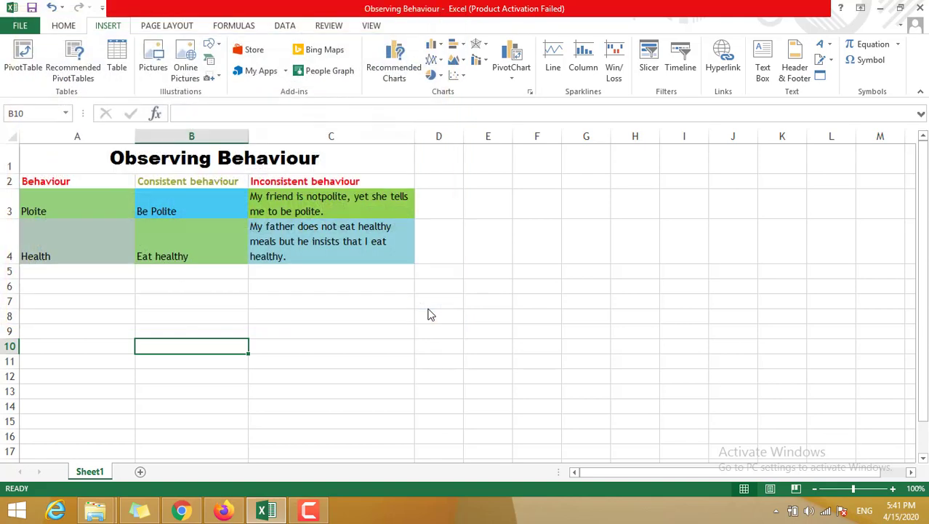
Step: Check the tick in the sample picture in Chrome, and search Bing from Excel's online pictures for a check mark
click(187, 58)
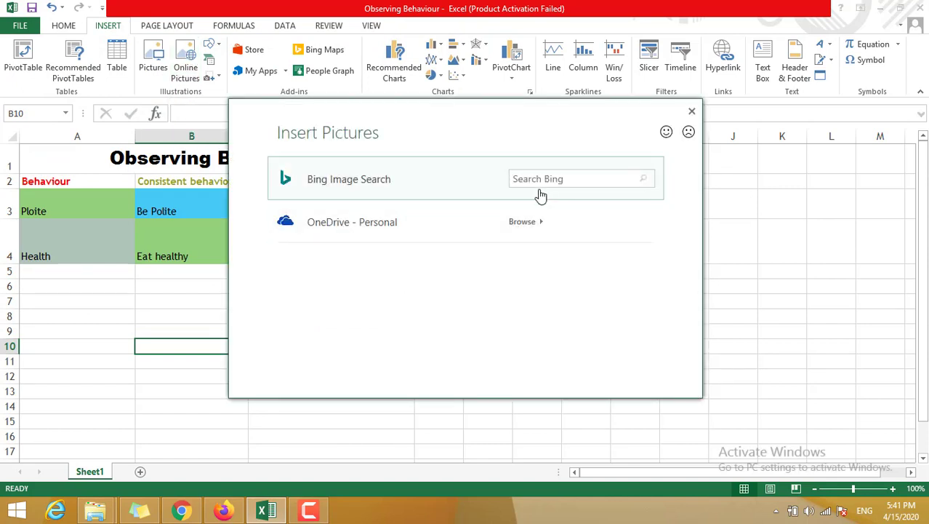
click(544, 180)
click(183, 512)
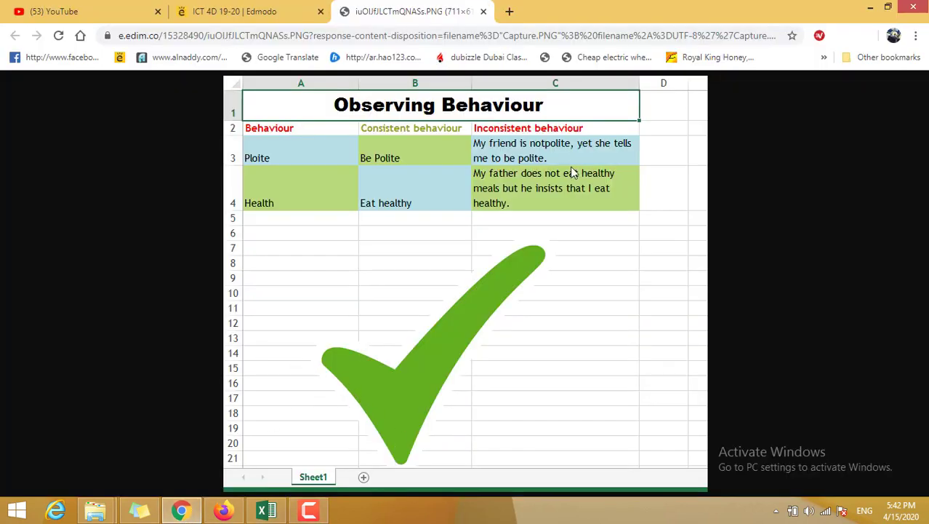
click(266, 511)
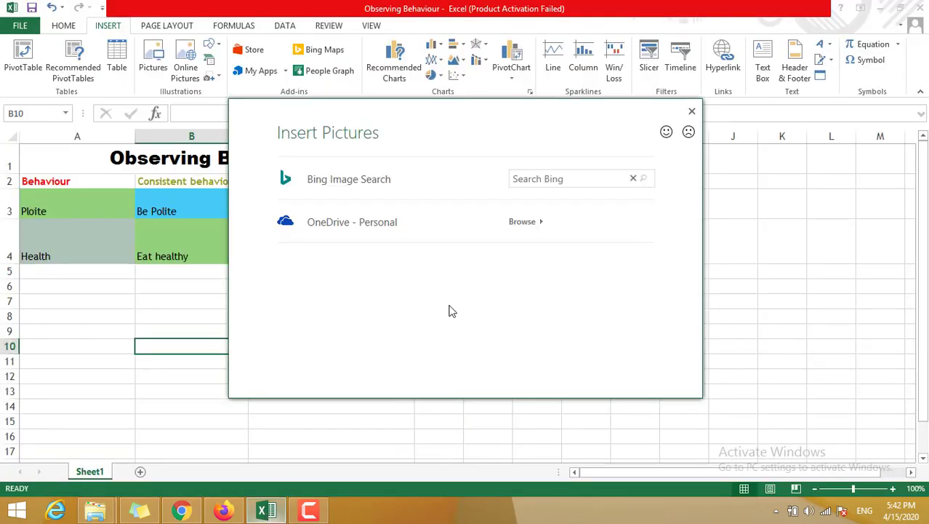
click(581, 180)
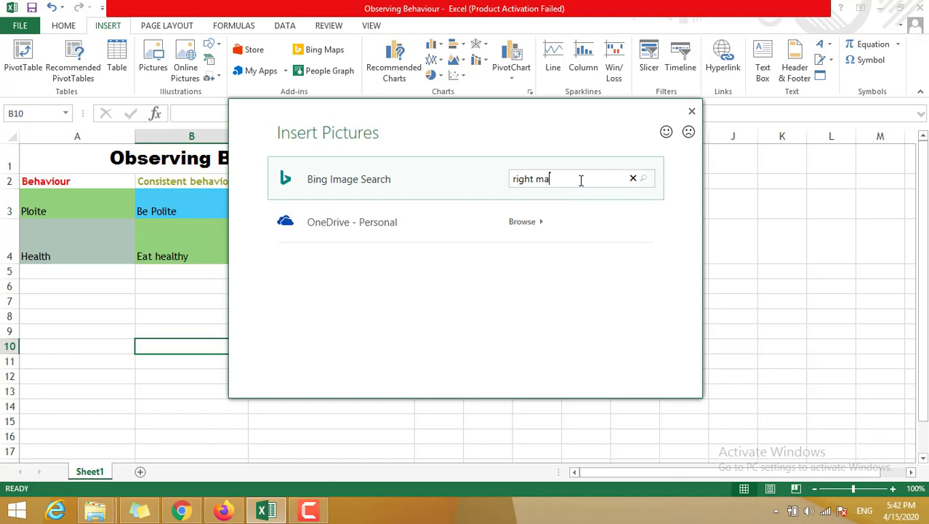
key(Return)
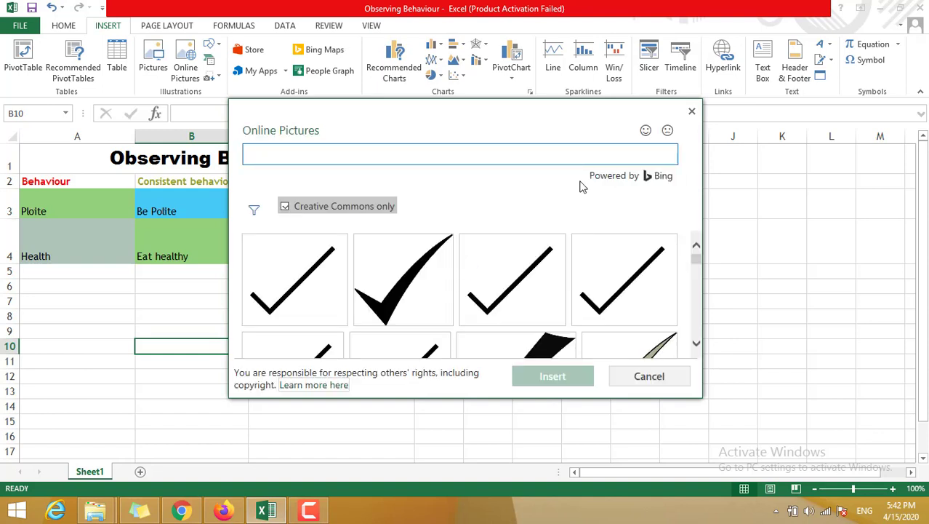
Step: Insert the bright green check mark picture from the Bing image results into the sheet
click(696, 345)
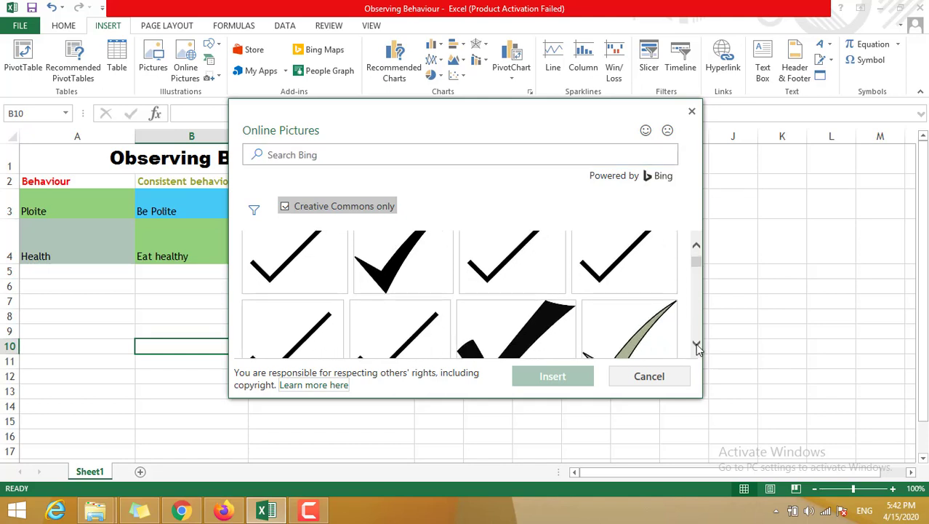
drag(696, 345, 696, 347)
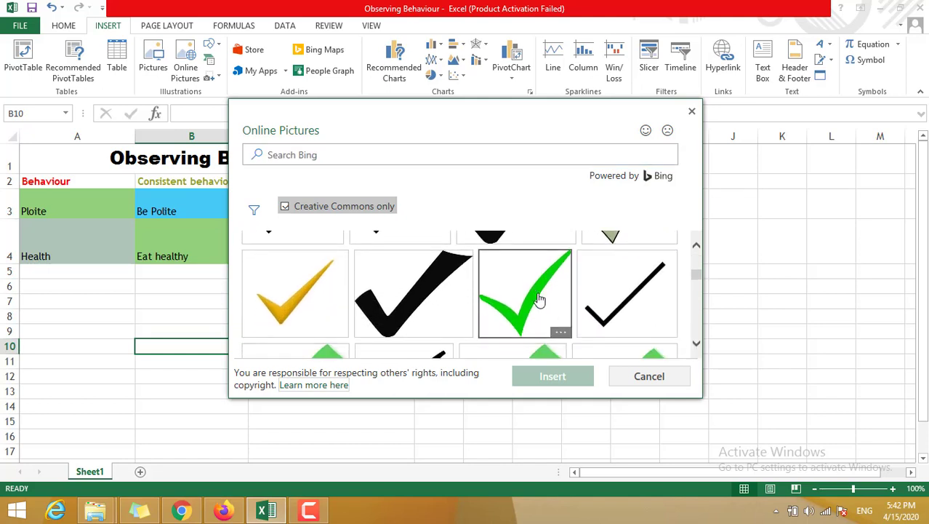
click(538, 300)
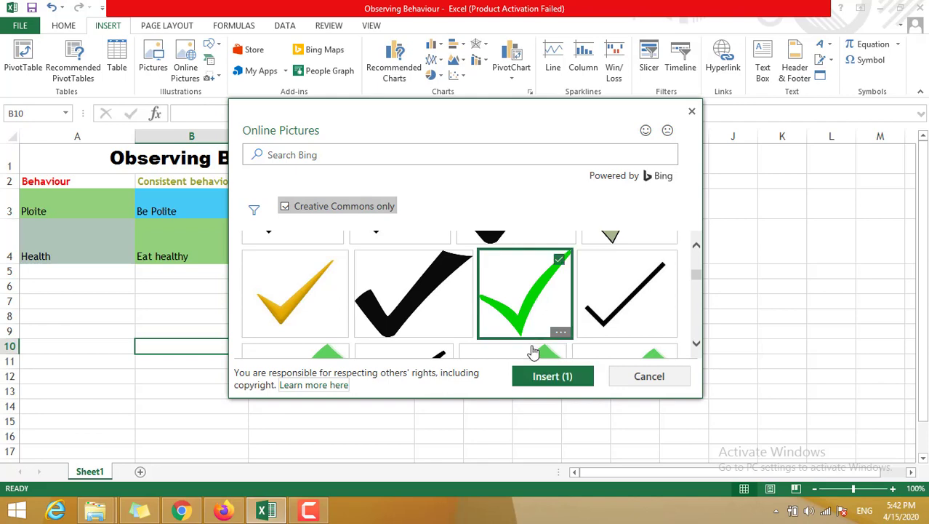
click(547, 383)
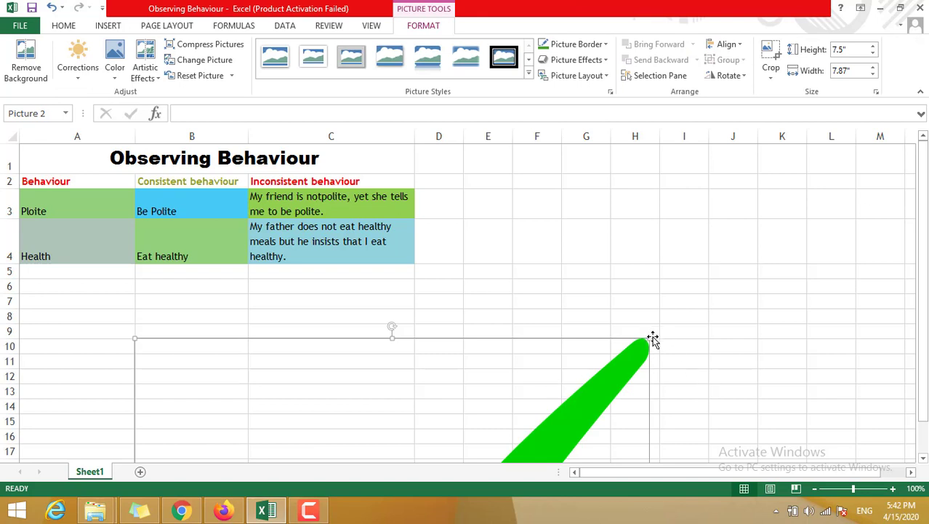
Step: Shrink the check mark picture to about 4.23" high by 4.44" wide and place it just below the table, starting at row 6
drag(651, 339, 409, 442)
drag(535, 453, 330, 307)
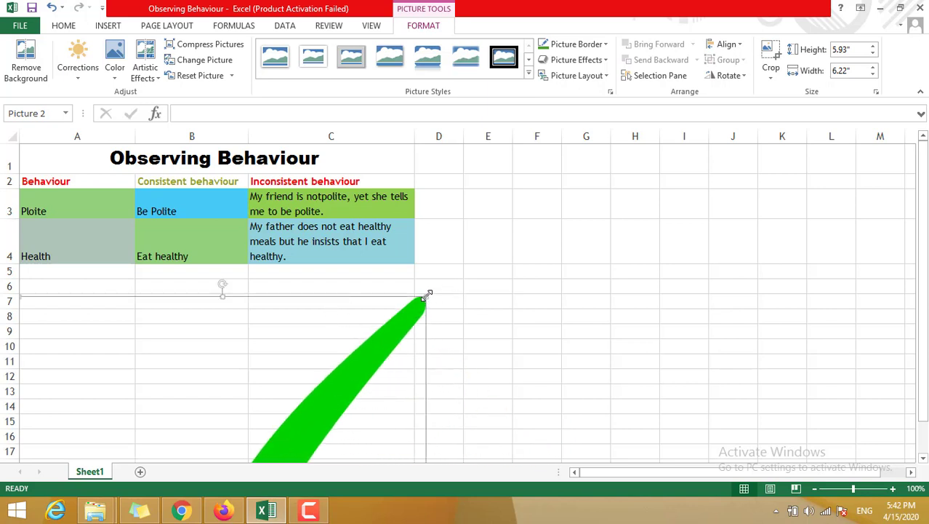
drag(427, 294, 309, 407)
drag(276, 443, 334, 313)
scroll(337, 311, down, 3)
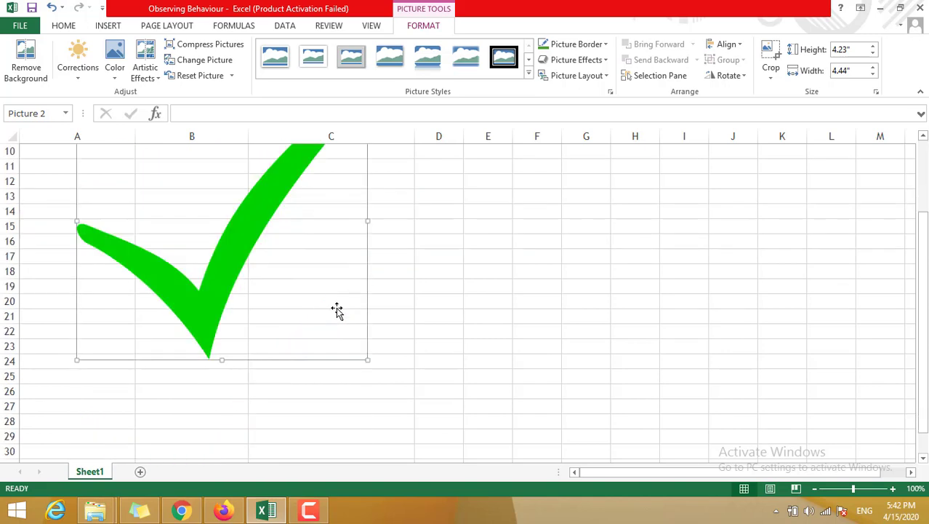
scroll(337, 310, up, 3)
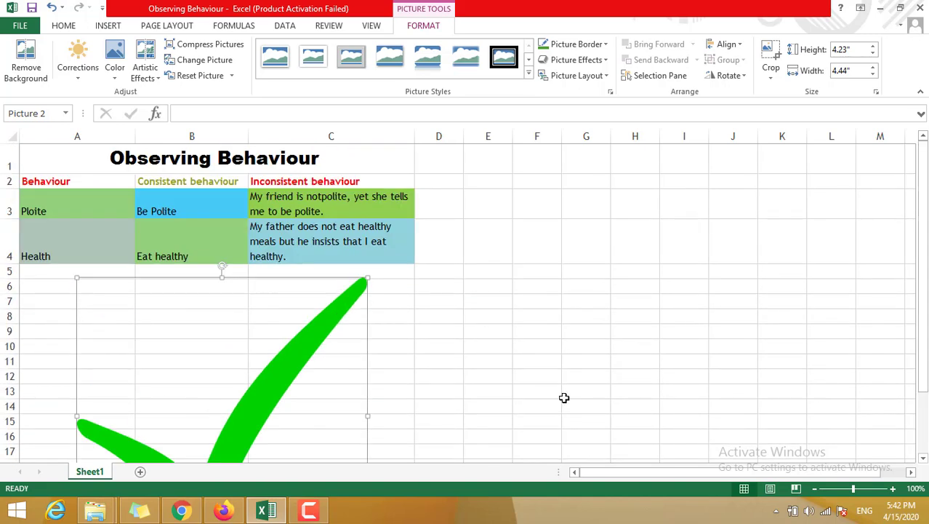
Step: Deselect the picture and save the Observing Behaviour workbook under its existing name
click(563, 397)
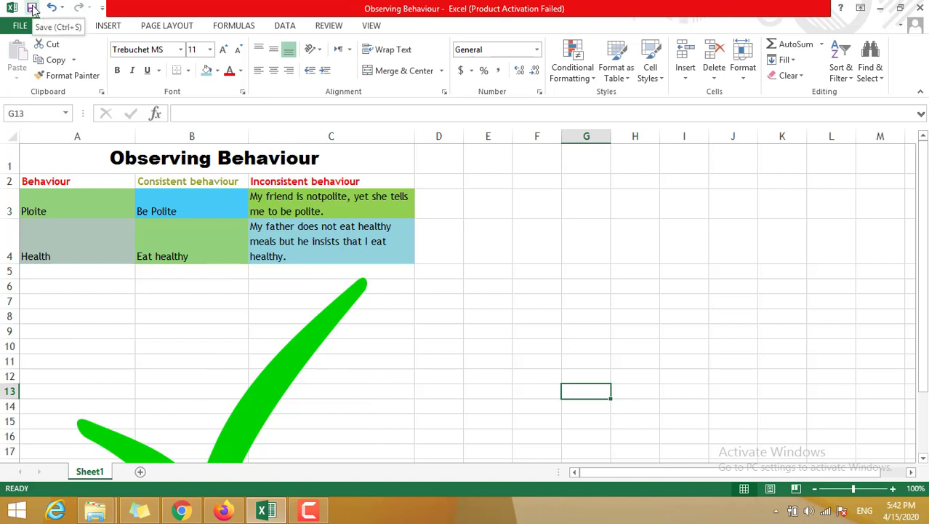
click(31, 24)
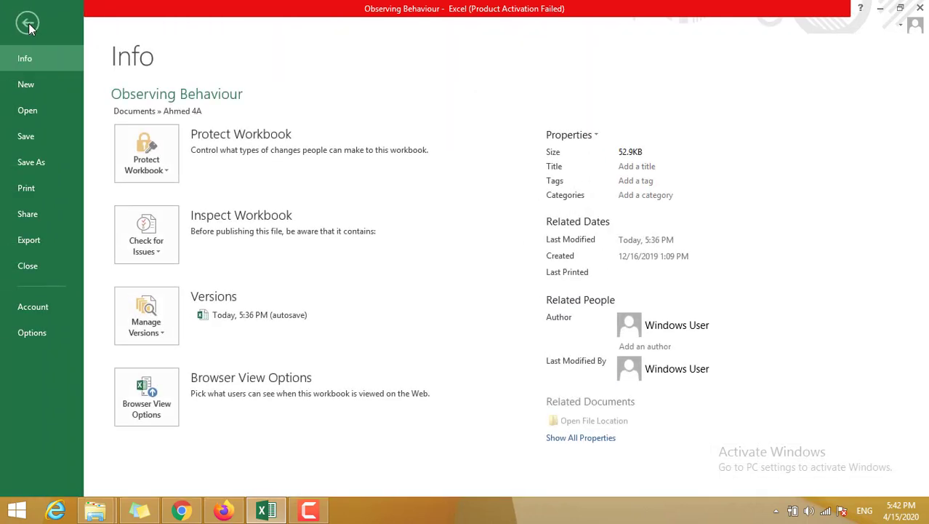
click(38, 146)
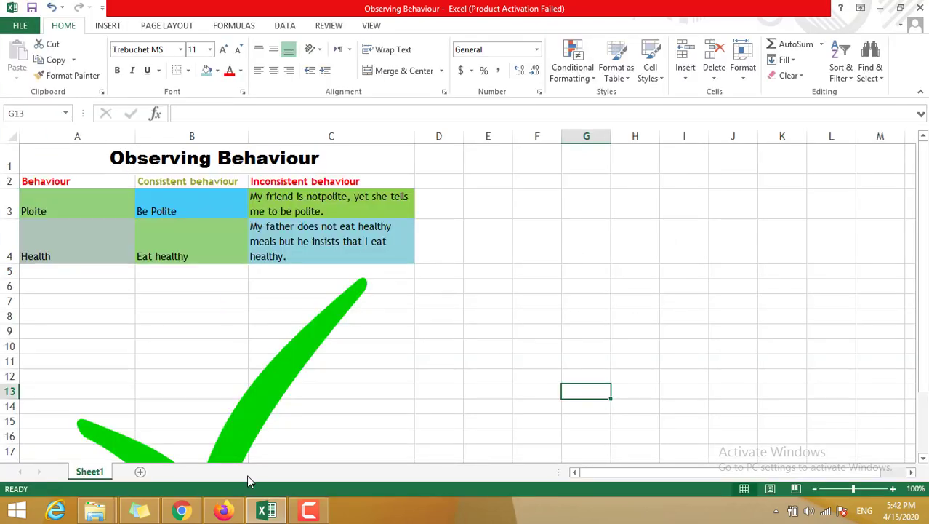
Step: Switch to Chrome and review the Observing Behavior assignment post on the Edmodo class page
mouse_move(180, 511)
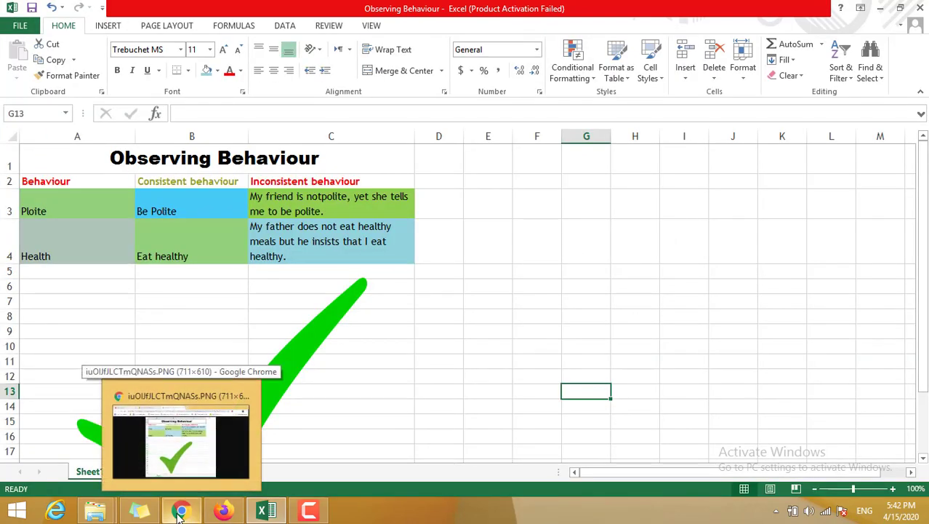
click(182, 513)
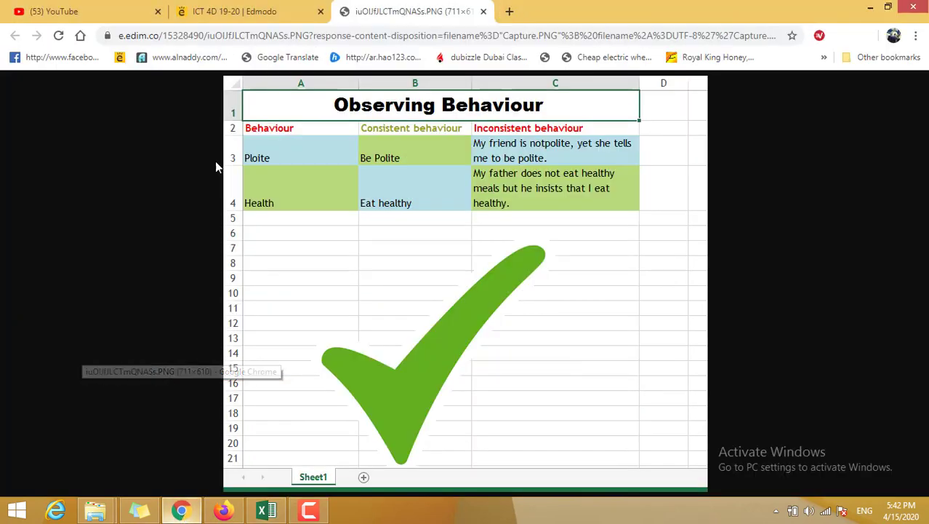
click(258, 10)
scroll(471, 269, up, 5)
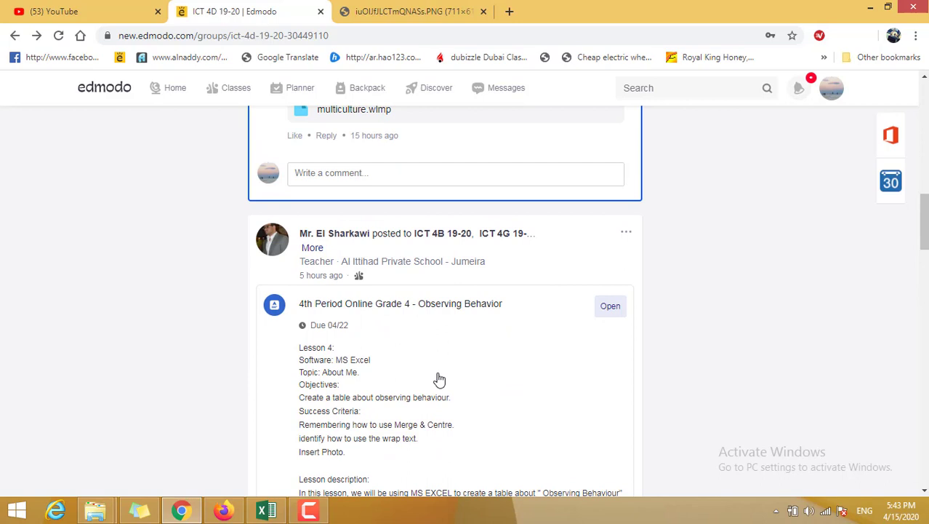
scroll(440, 380, down, 2)
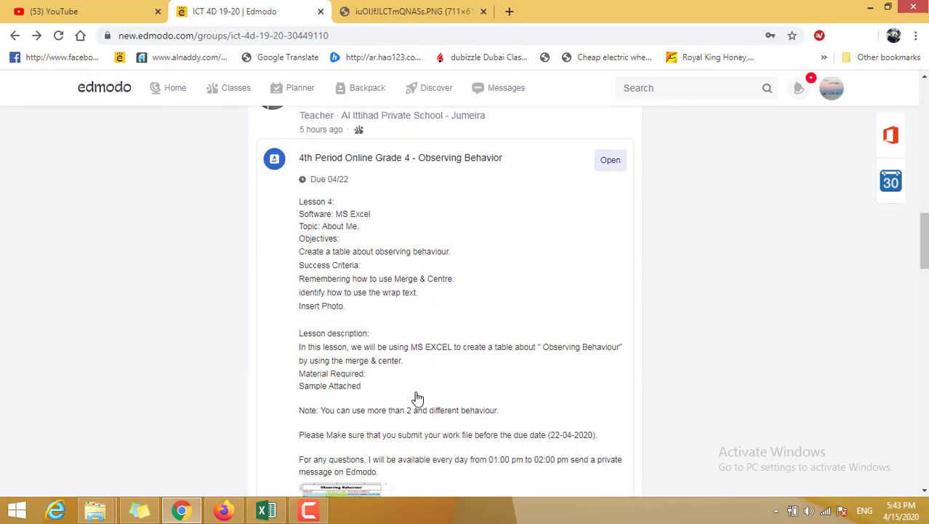
mouse_move(325, 515)
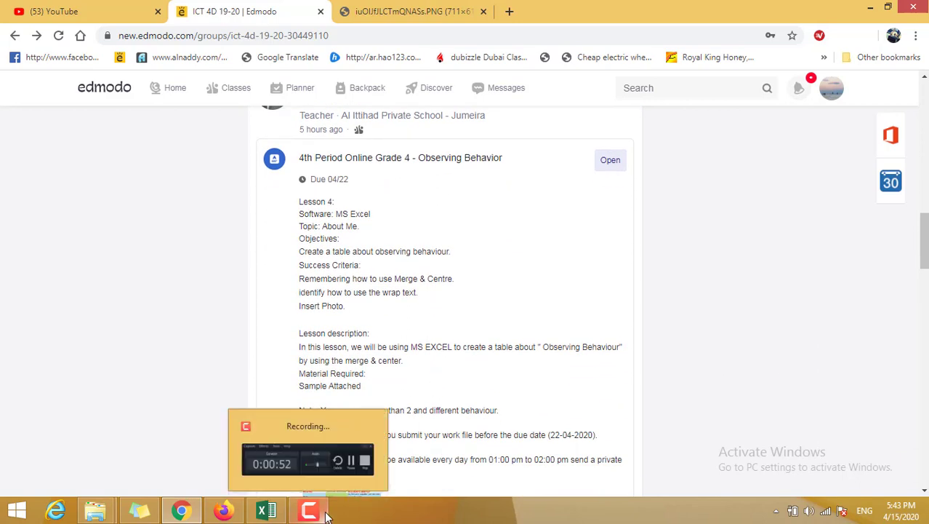